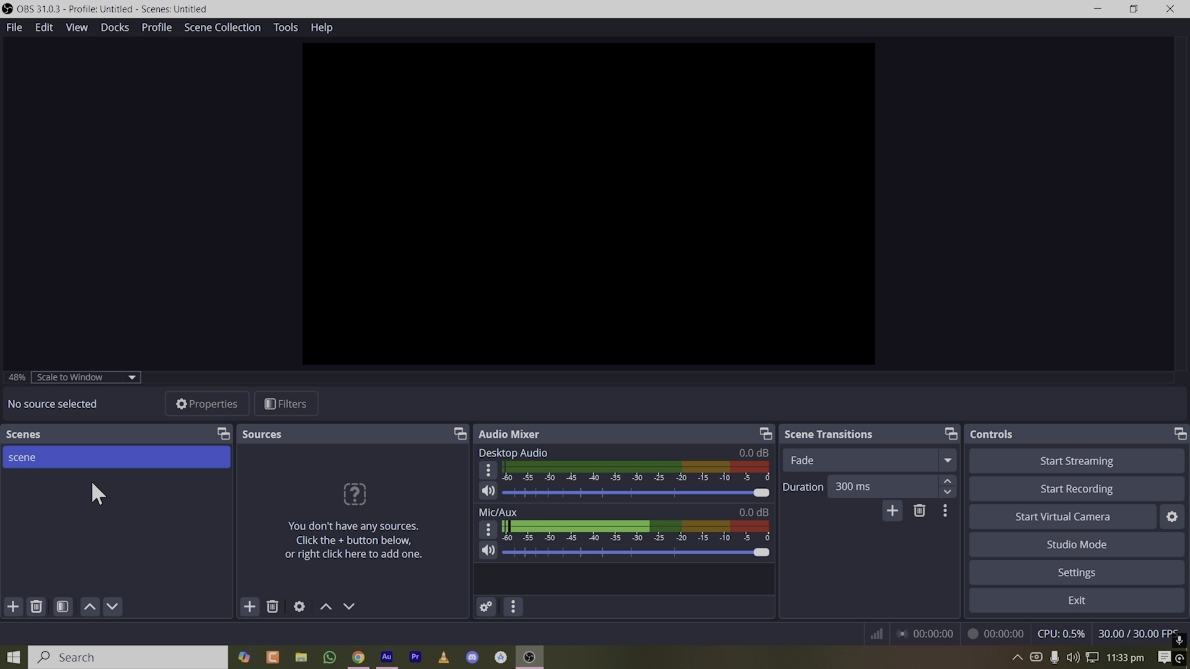
left_click(13, 457)
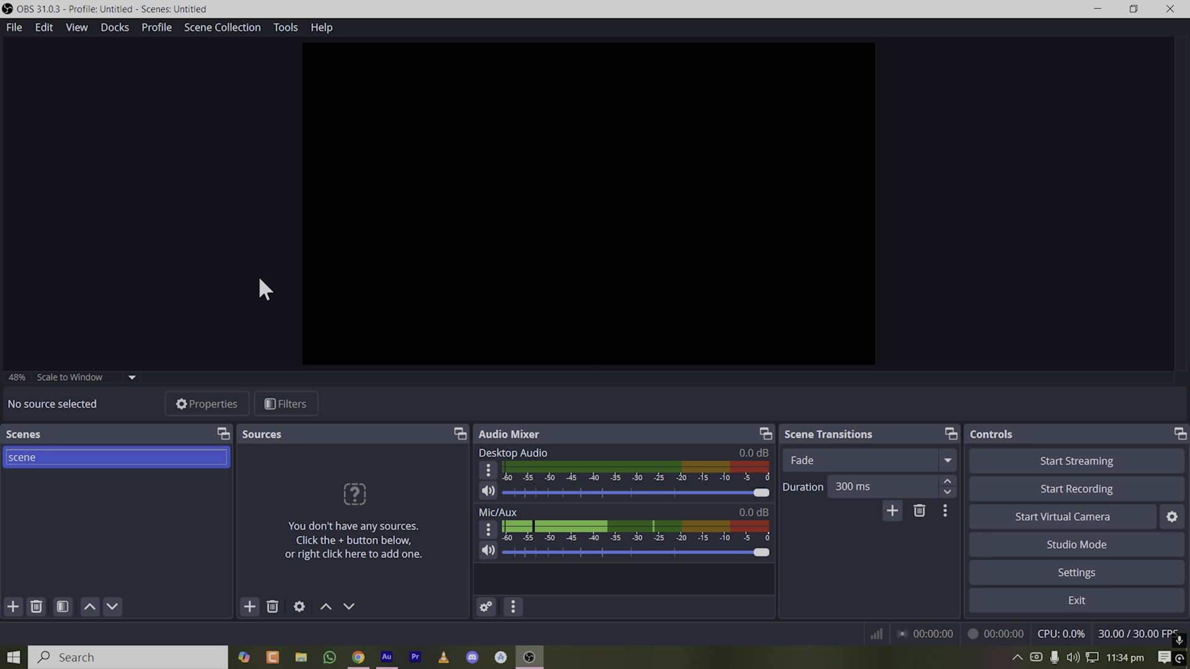
left_click(503, 448)
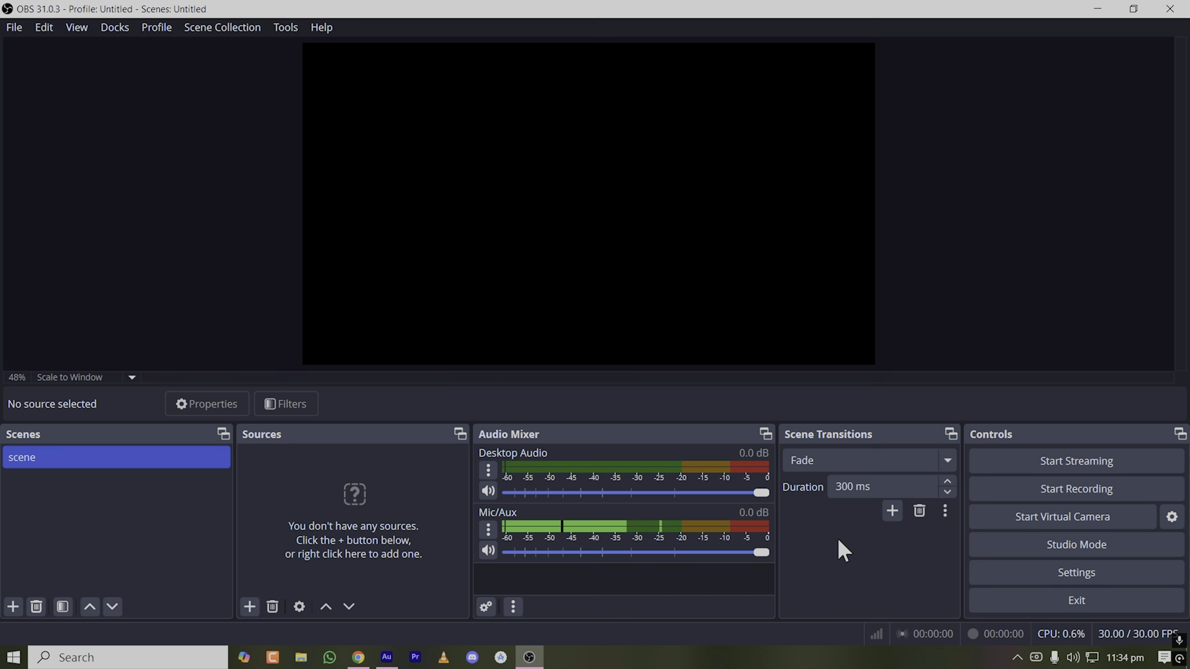
Open the stream settings and set the streaming service to YouTube - RTMPS
left_click(1076, 569)
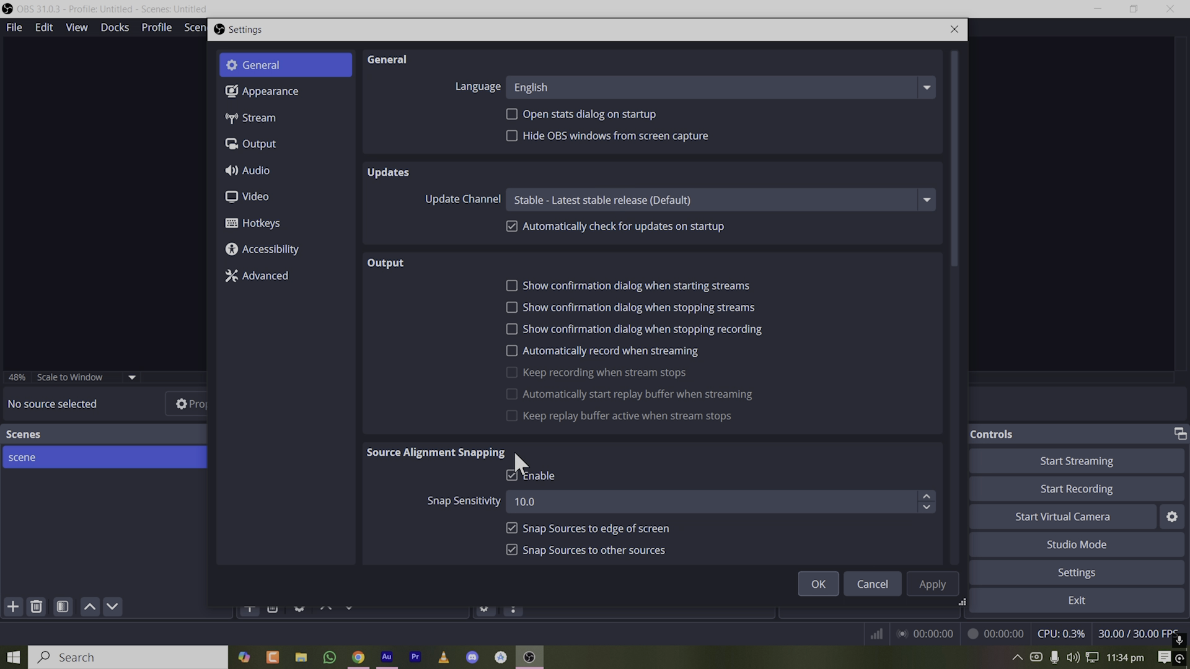
left_click(286, 94)
left_click(270, 118)
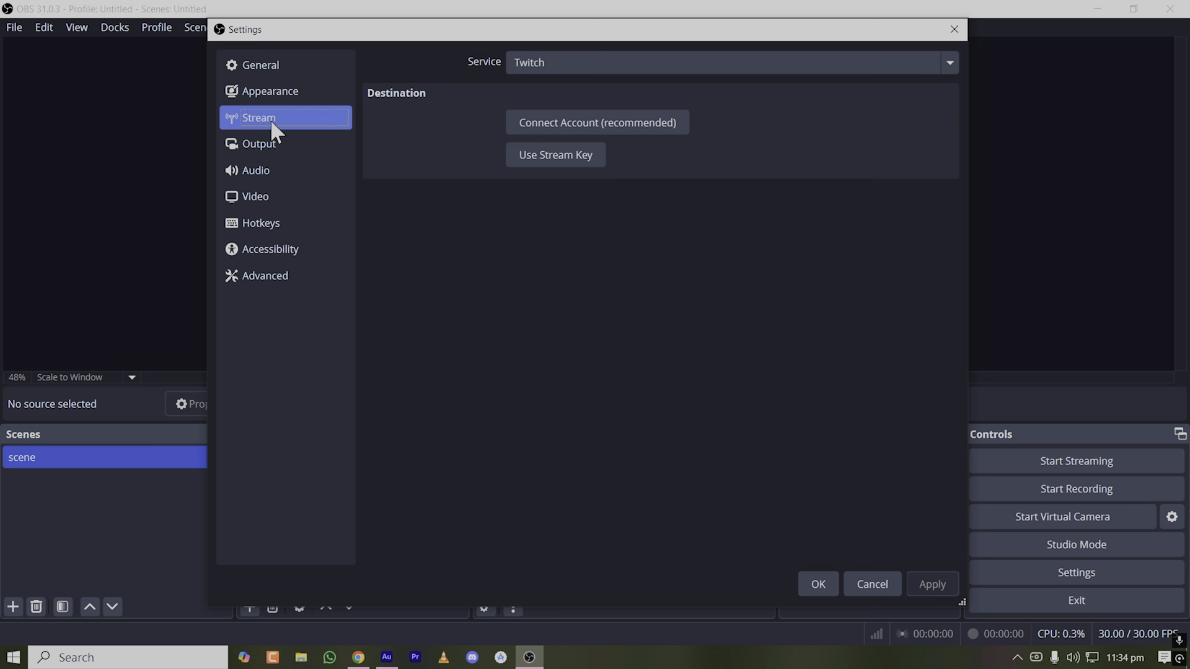
left_click(594, 65)
left_click(594, 65)
left_click(593, 65)
left_click(593, 65)
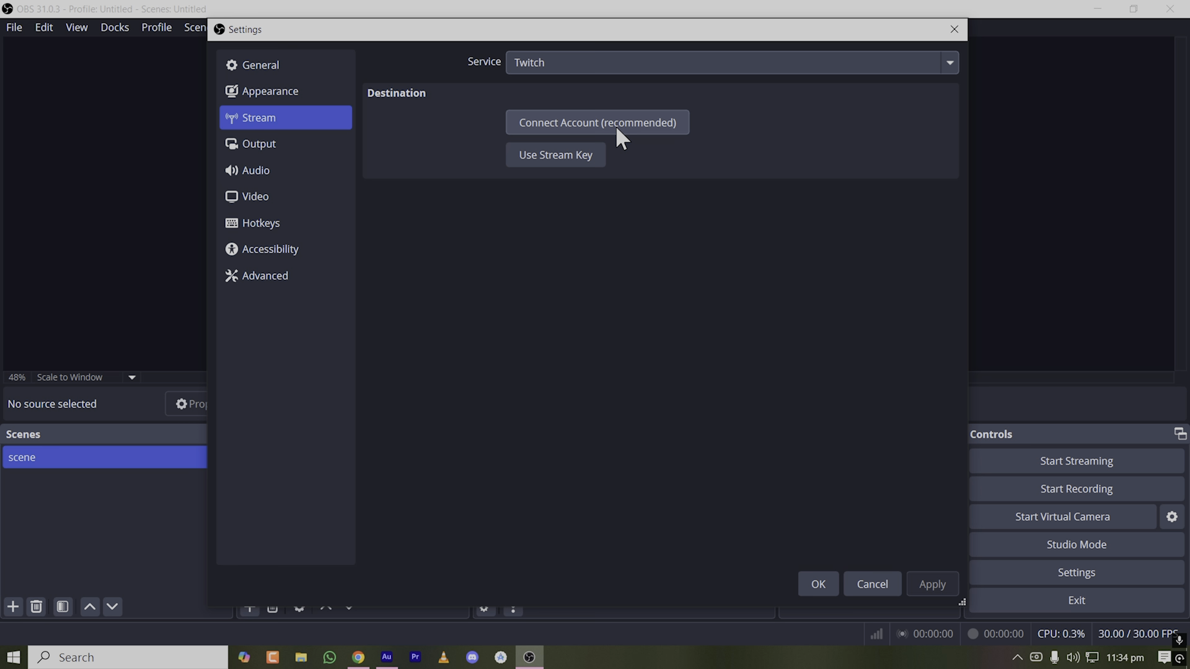
left_click(634, 64)
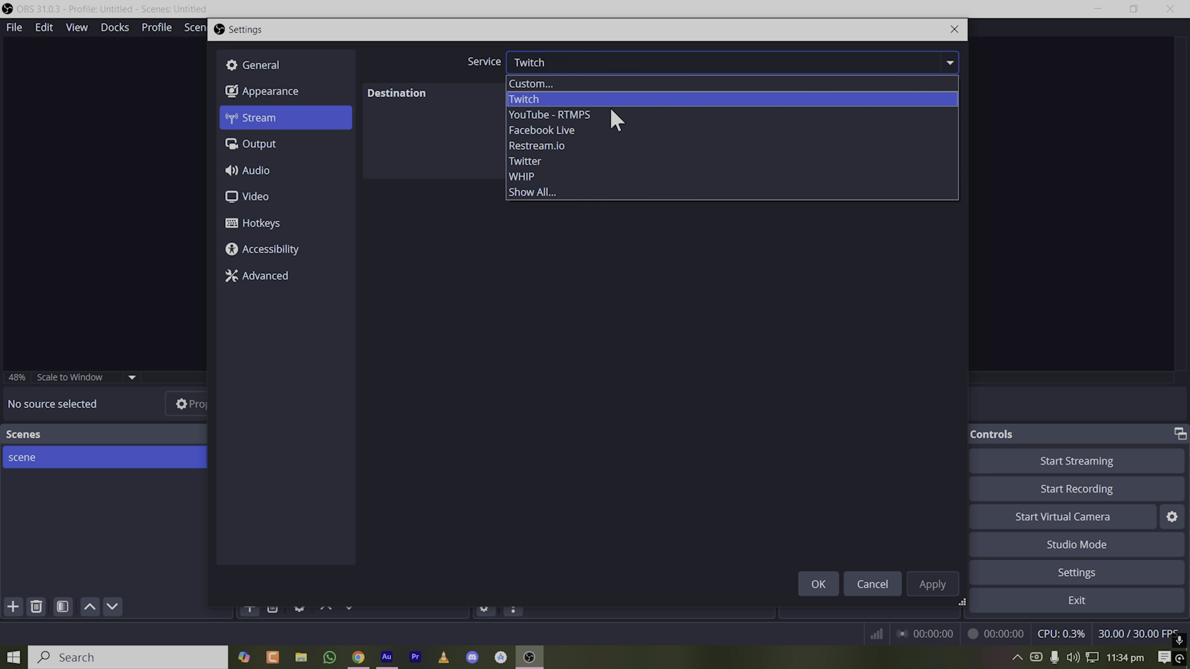
left_click(609, 109)
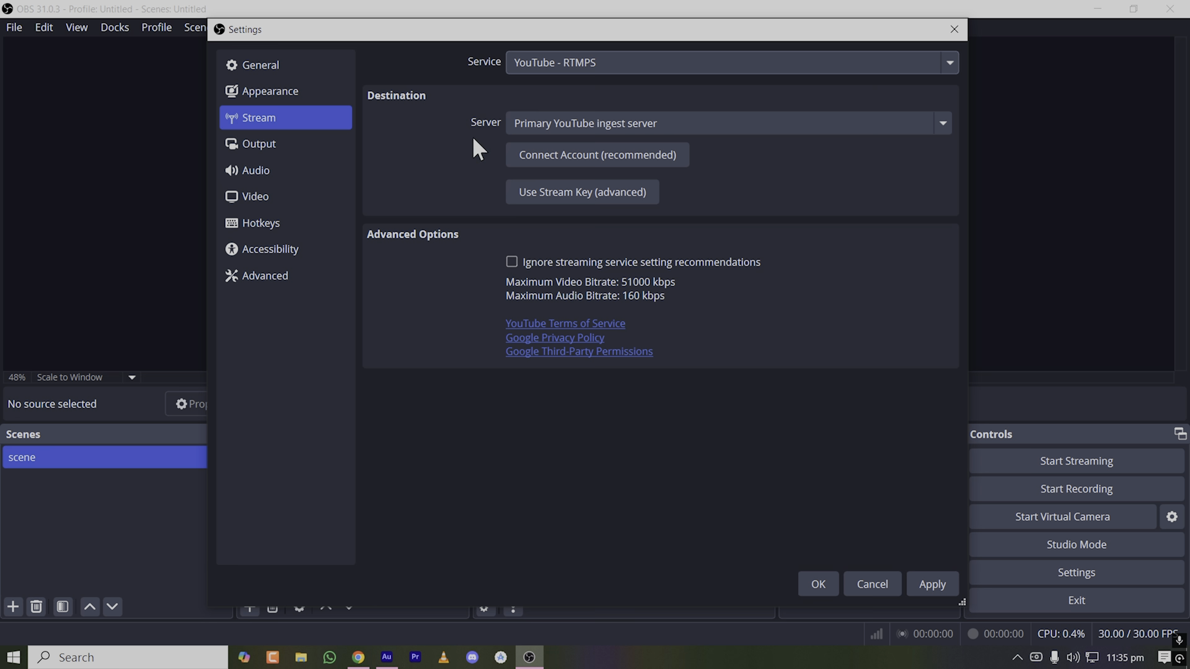
Examine the video and audio bitrate settings for streaming output
left_click(278, 136)
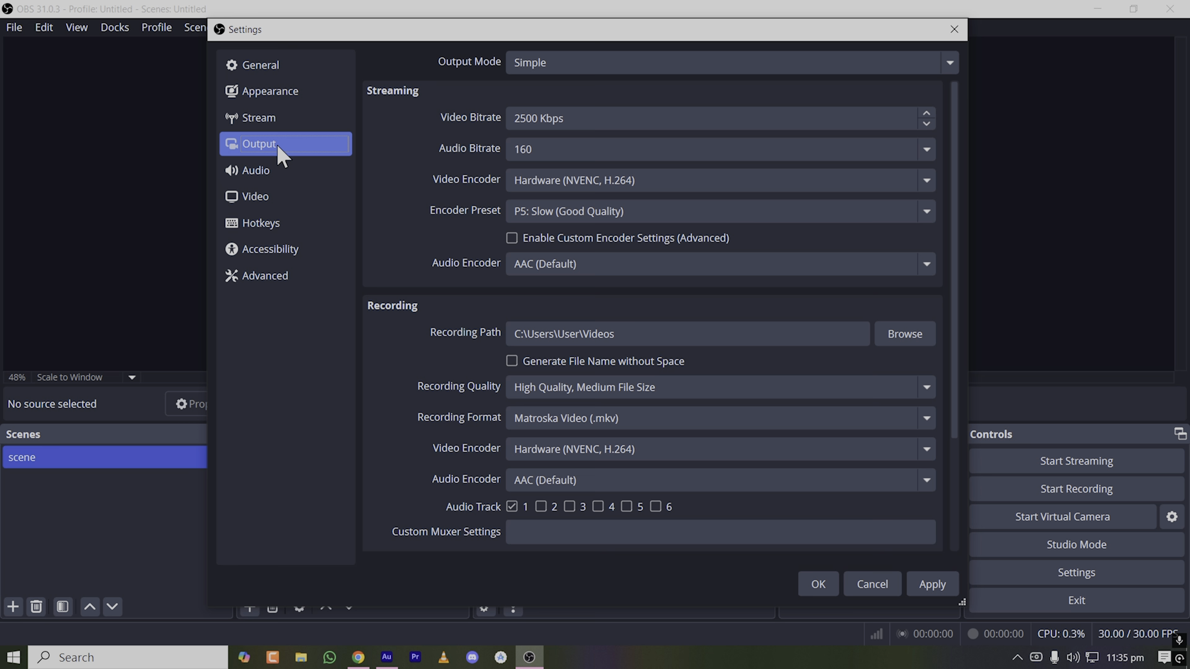
left_click(564, 118)
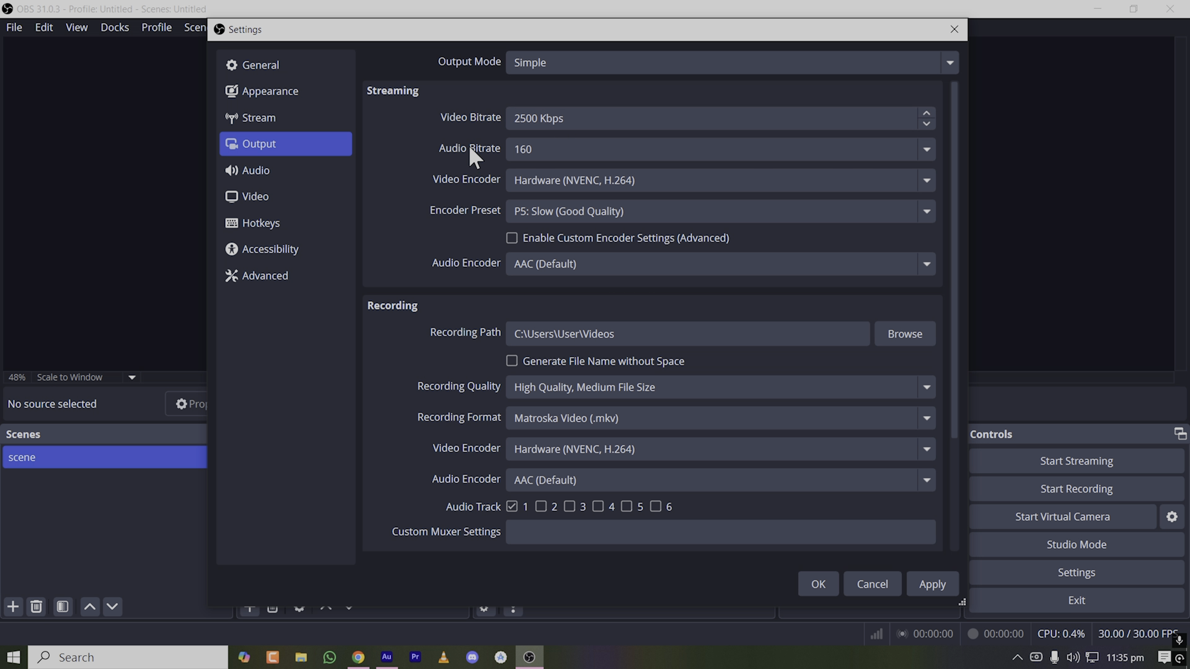
left_click(682, 119)
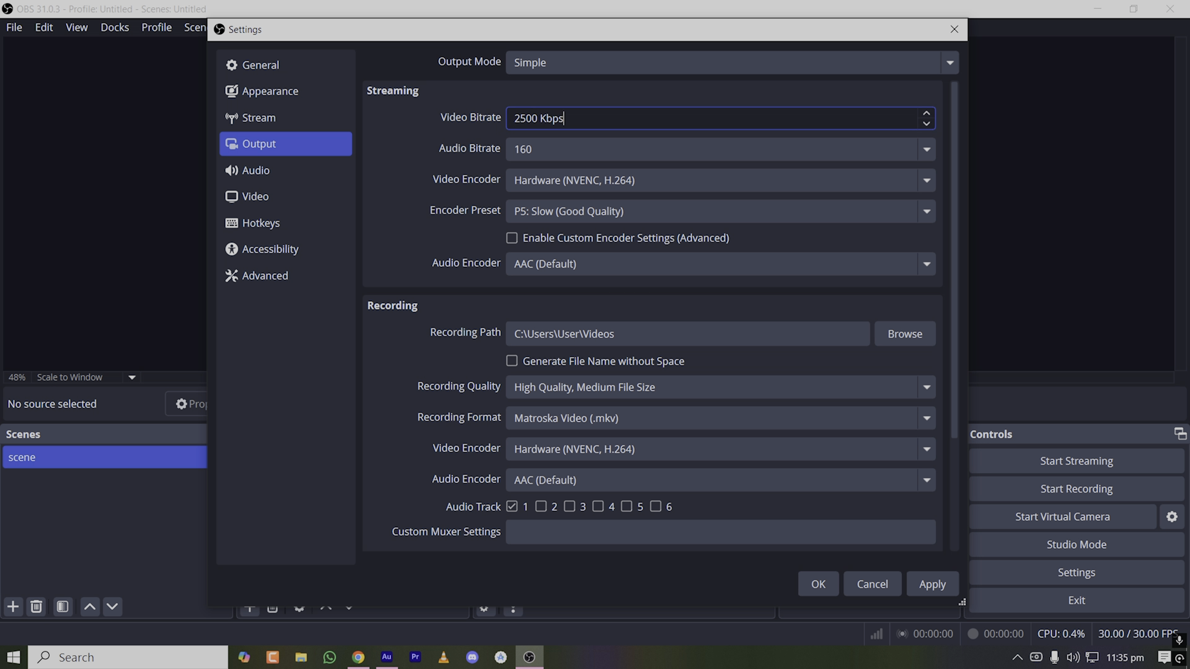
key("ctrl+shift+Left")
key("ctrl+shift+Left")
left_click(536, 91)
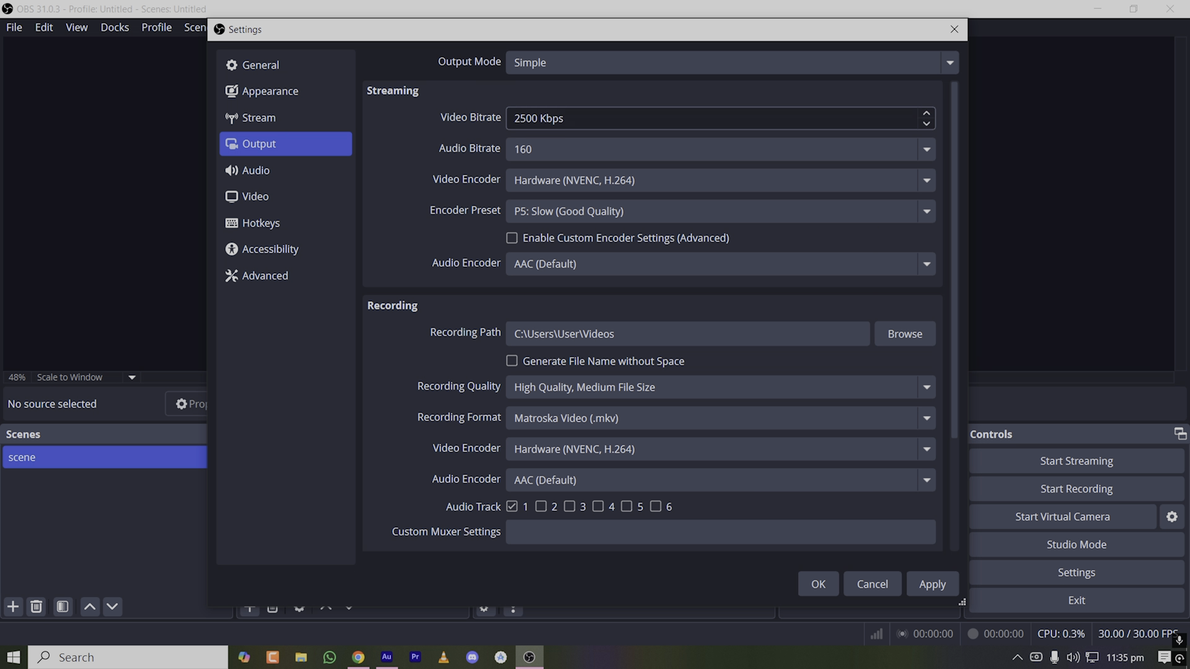
left_click(586, 151)
left_click(591, 154)
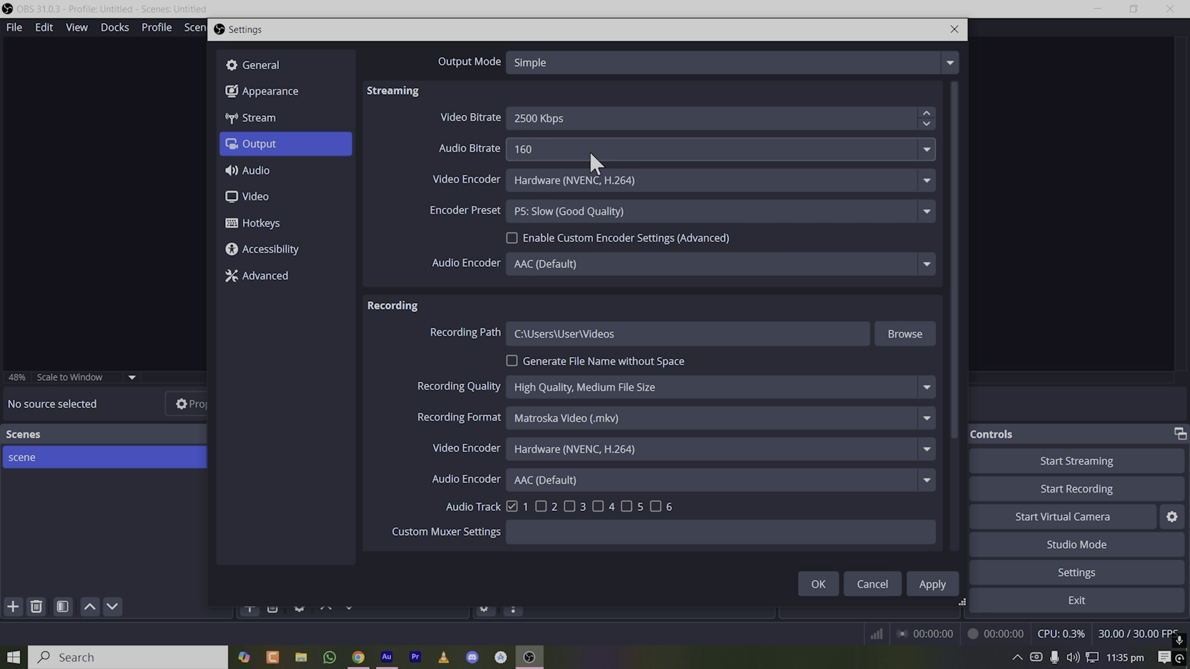
Examine the available streaming video encoders and the audio encoder setting, keeping Hardware (NVENC, H.264) selected
left_click(601, 183)
left_click(601, 184)
left_click(600, 184)
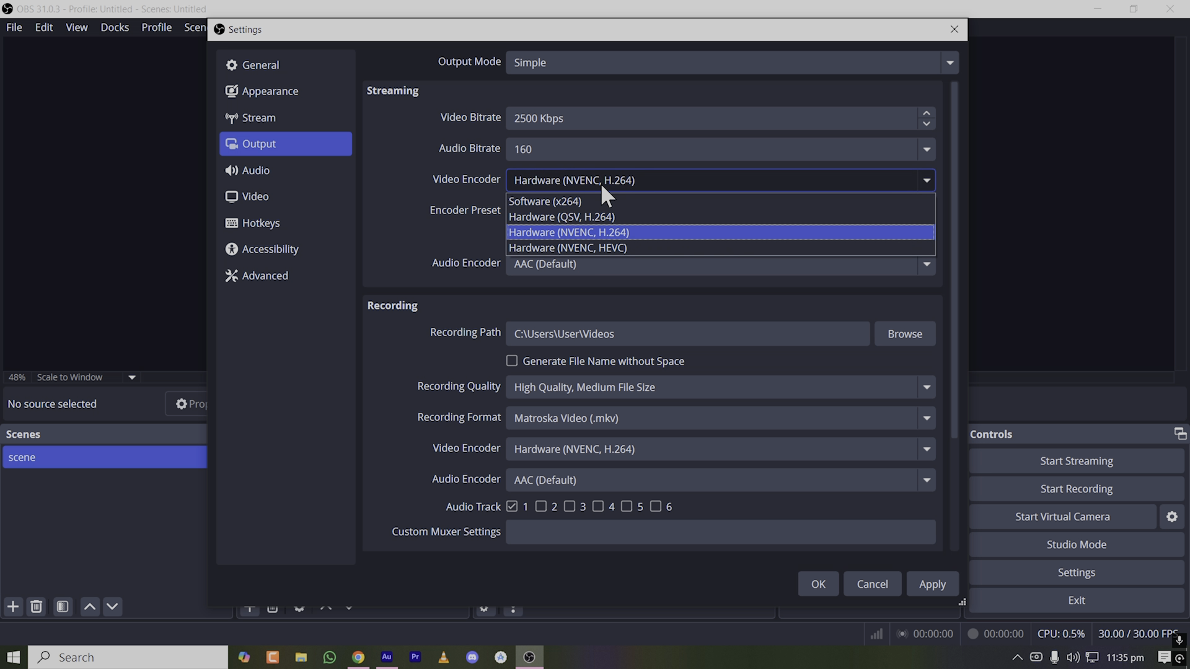
left_click(586, 228)
left_click(582, 258)
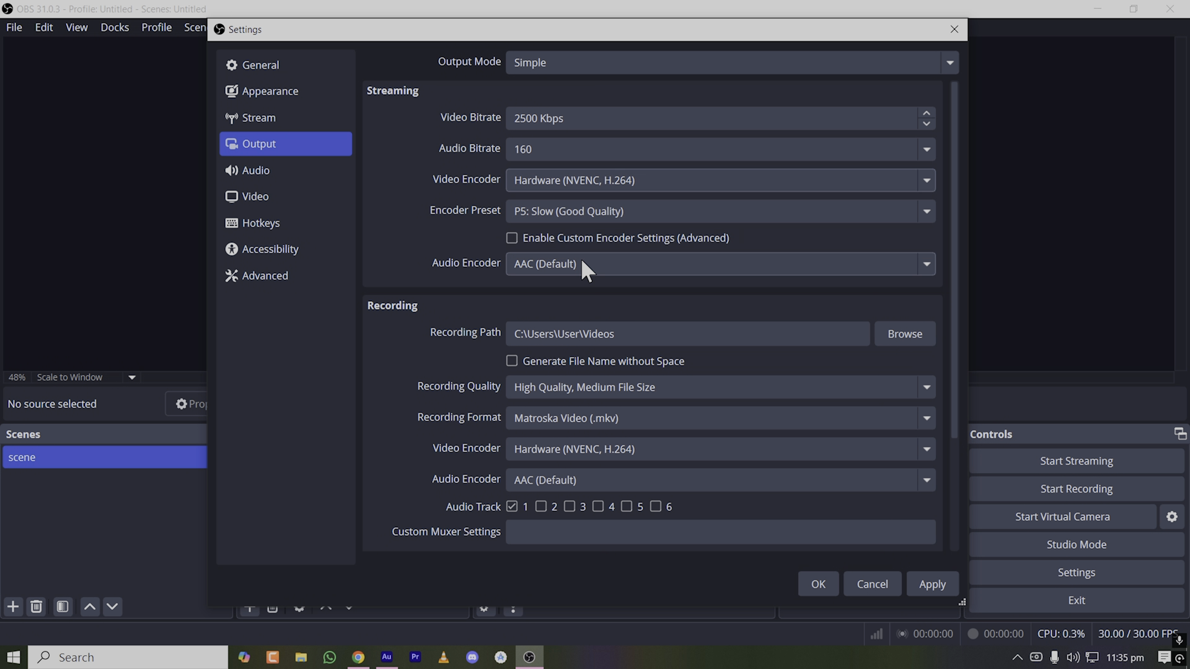
left_click(581, 258)
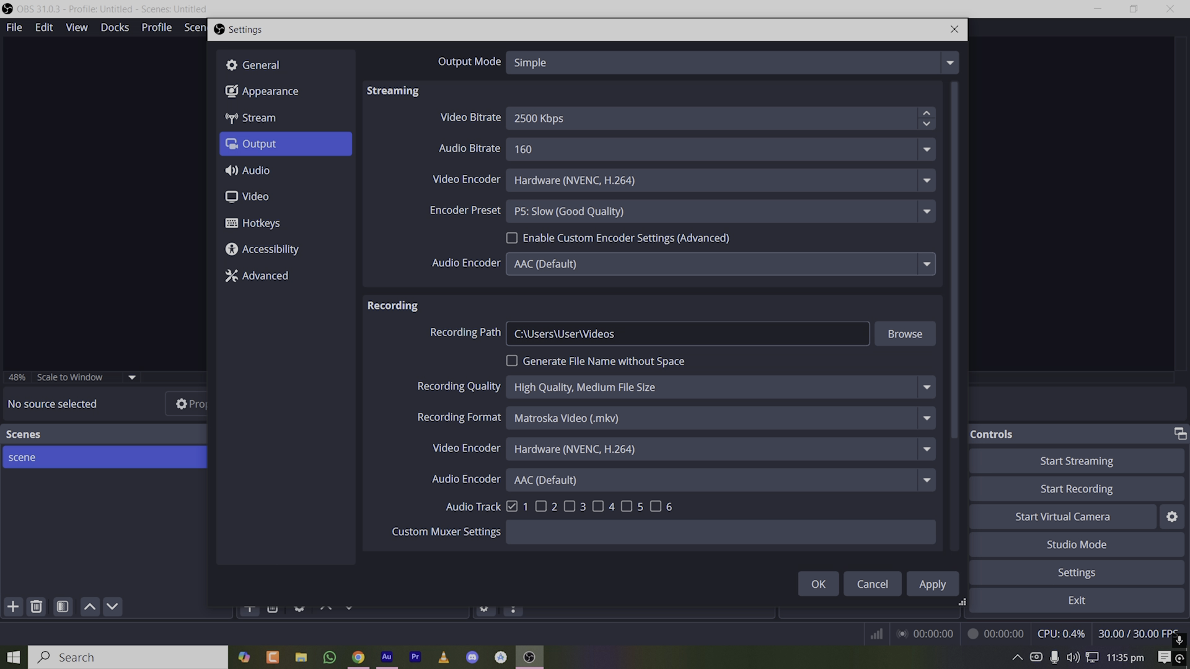
Examine the recording format choices and the recording video encoder setting
left_click(631, 417)
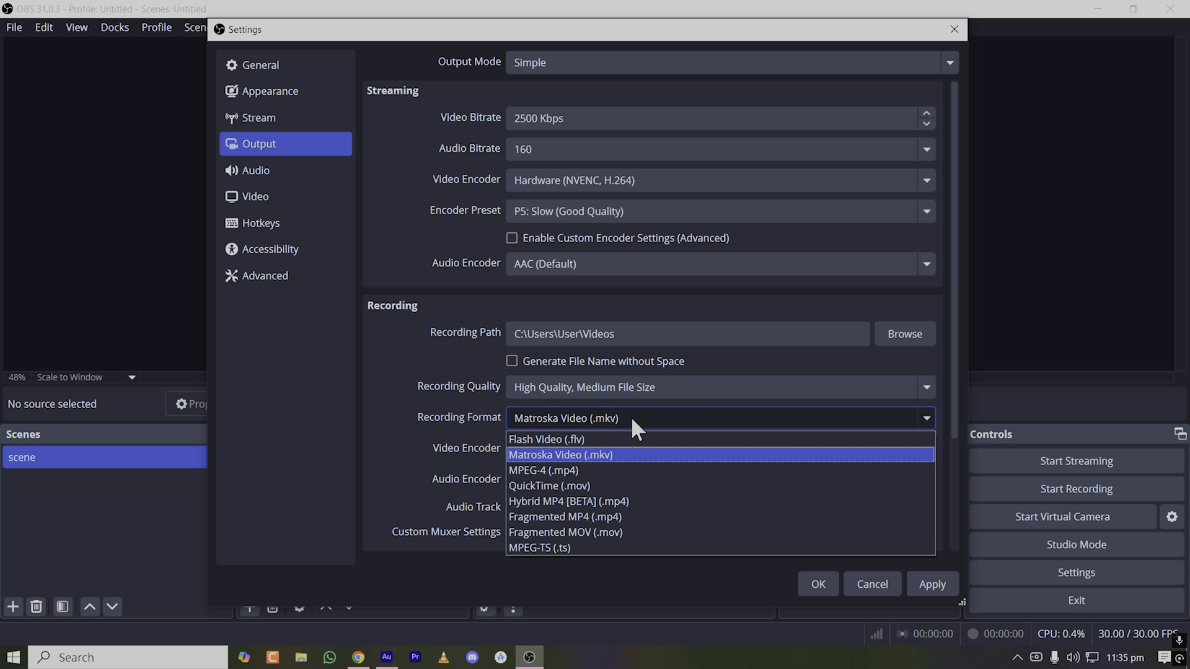
left_click(631, 417)
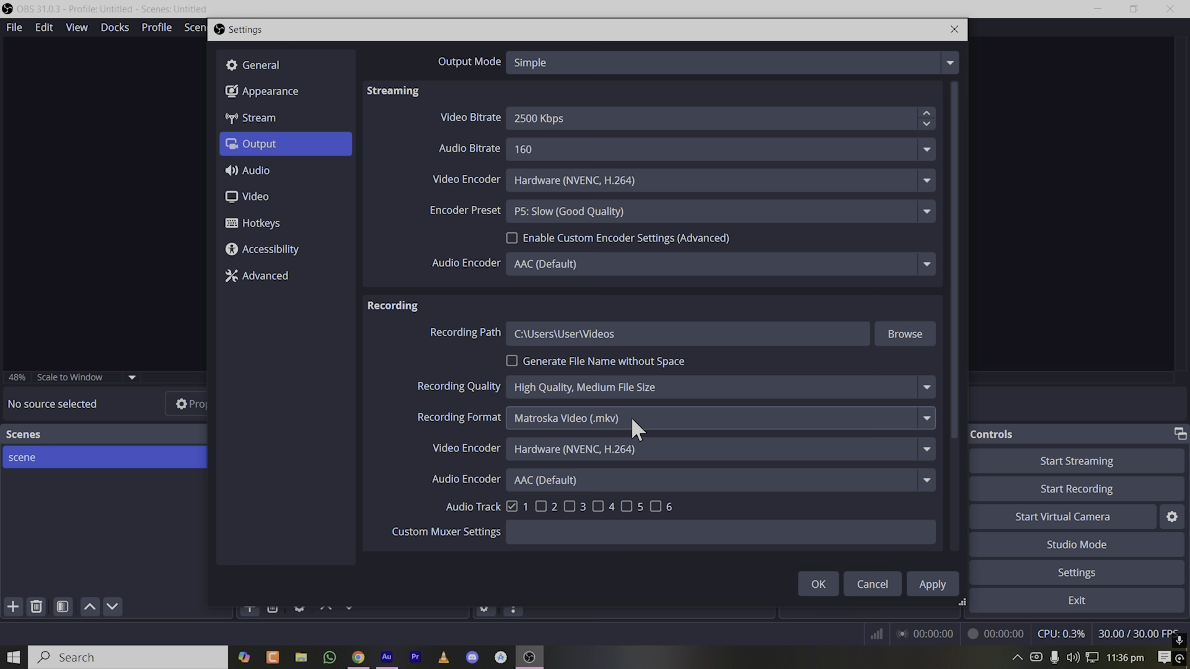
left_click(584, 444)
left_click(584, 445)
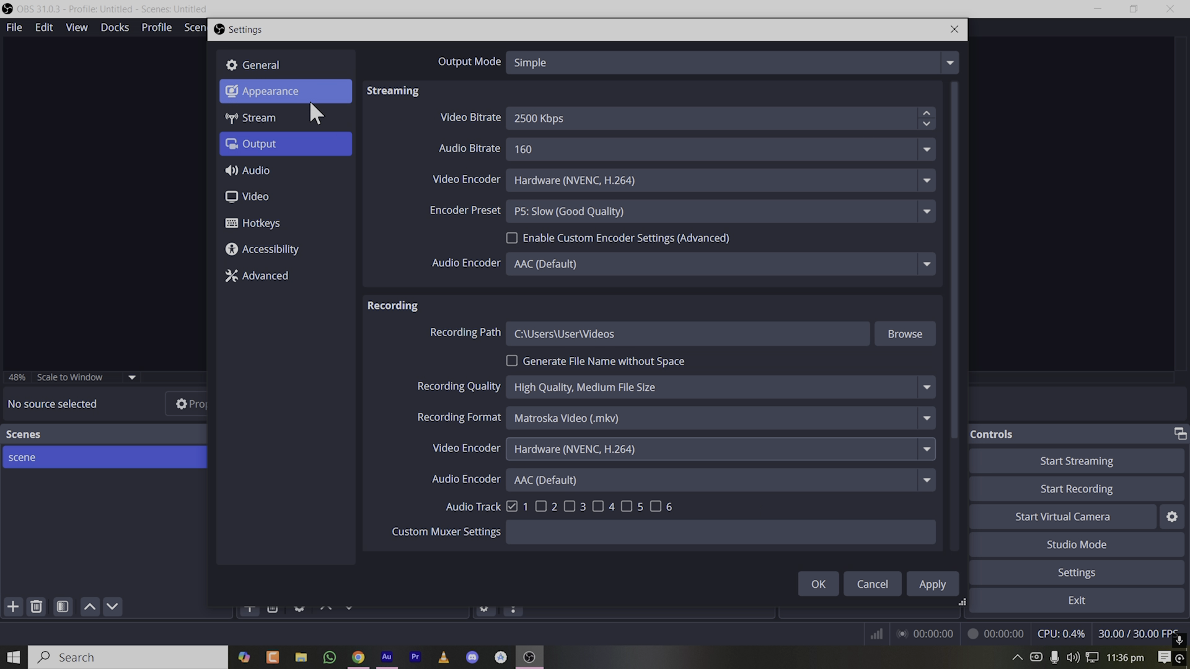
Examine the audio settings' sample rate choices and the devices available for Mic/Auxiliary Audio
left_click(282, 173)
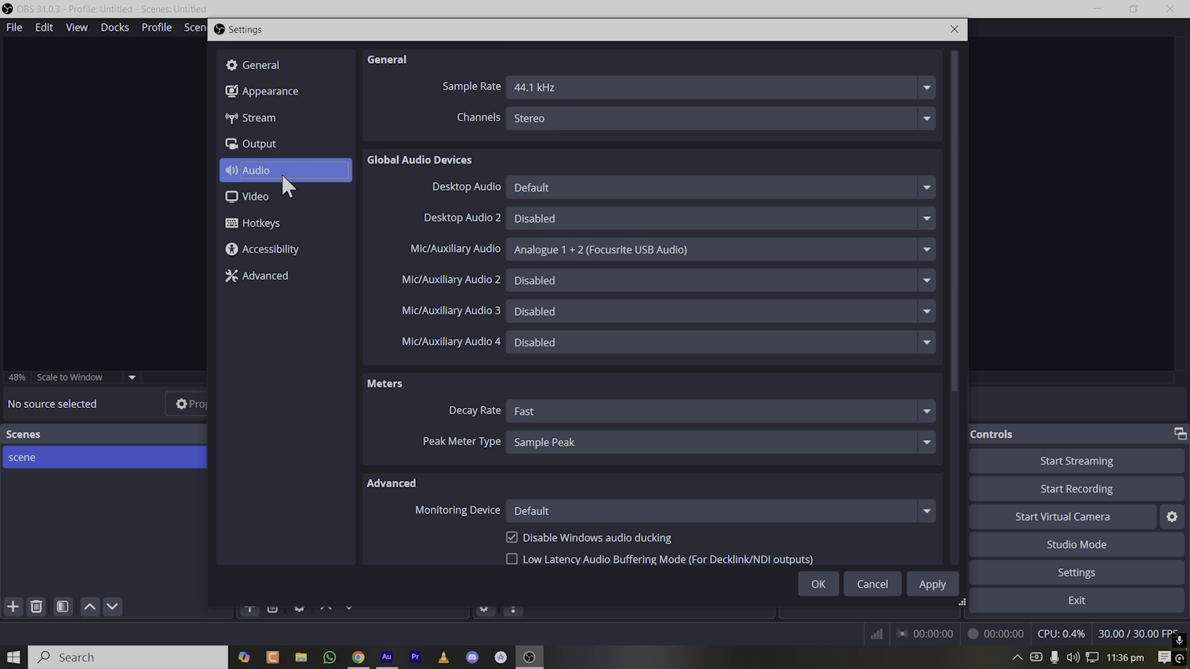
left_click(574, 91)
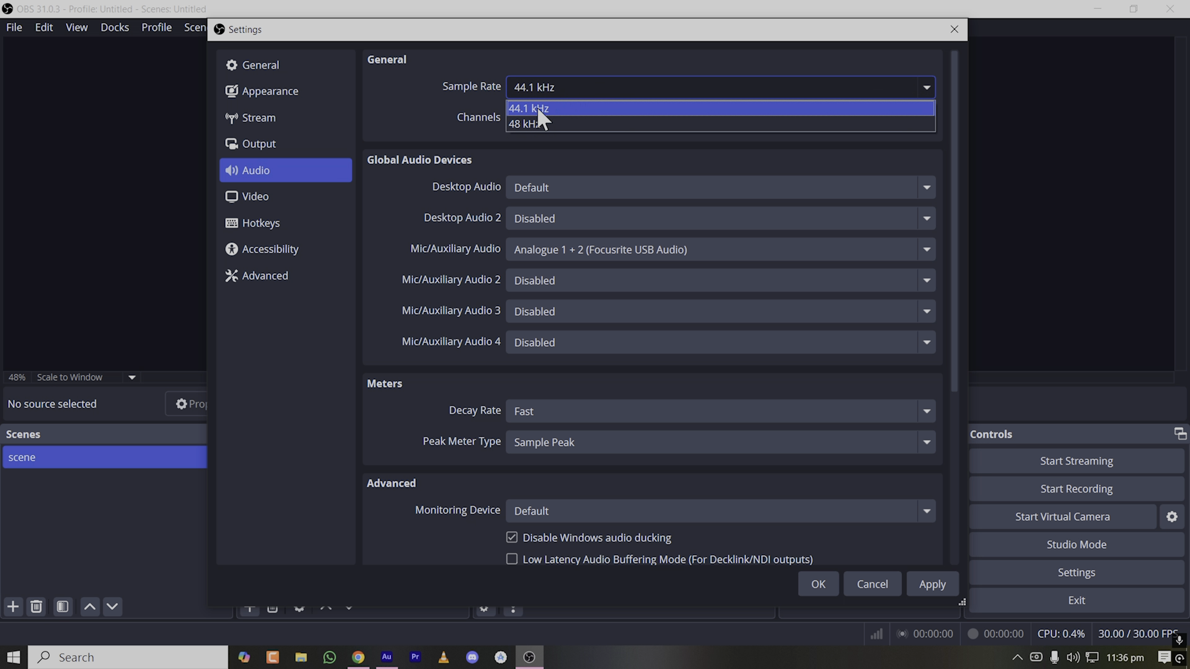
left_click(559, 64)
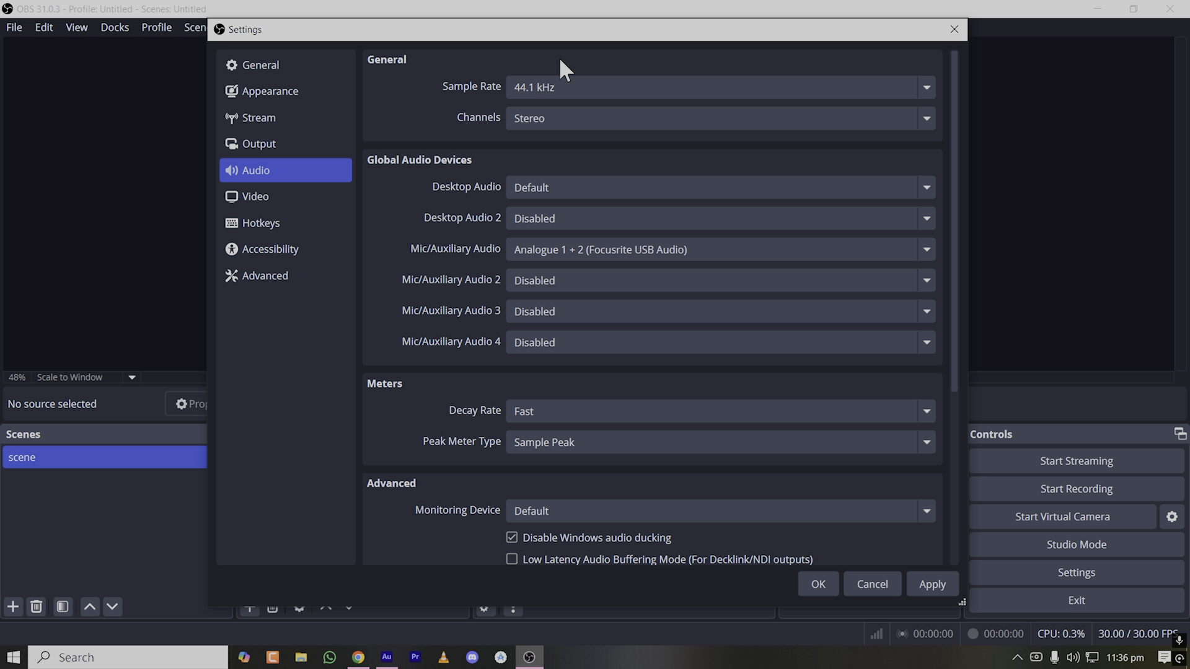
left_click(582, 244)
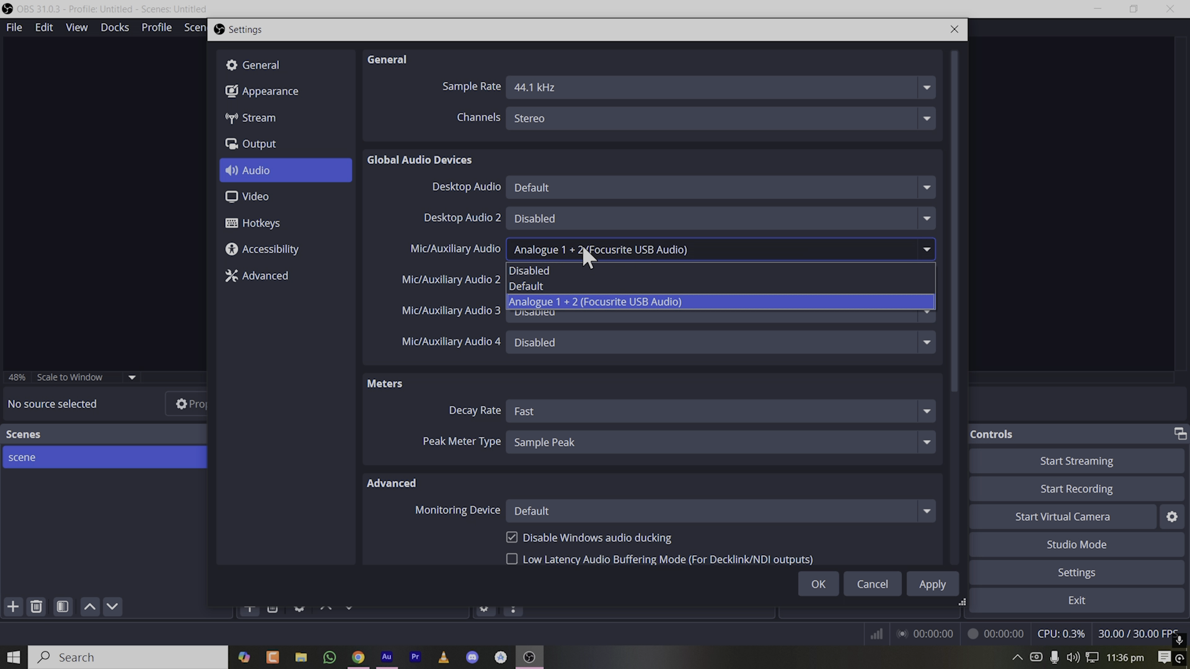
left_click(582, 244)
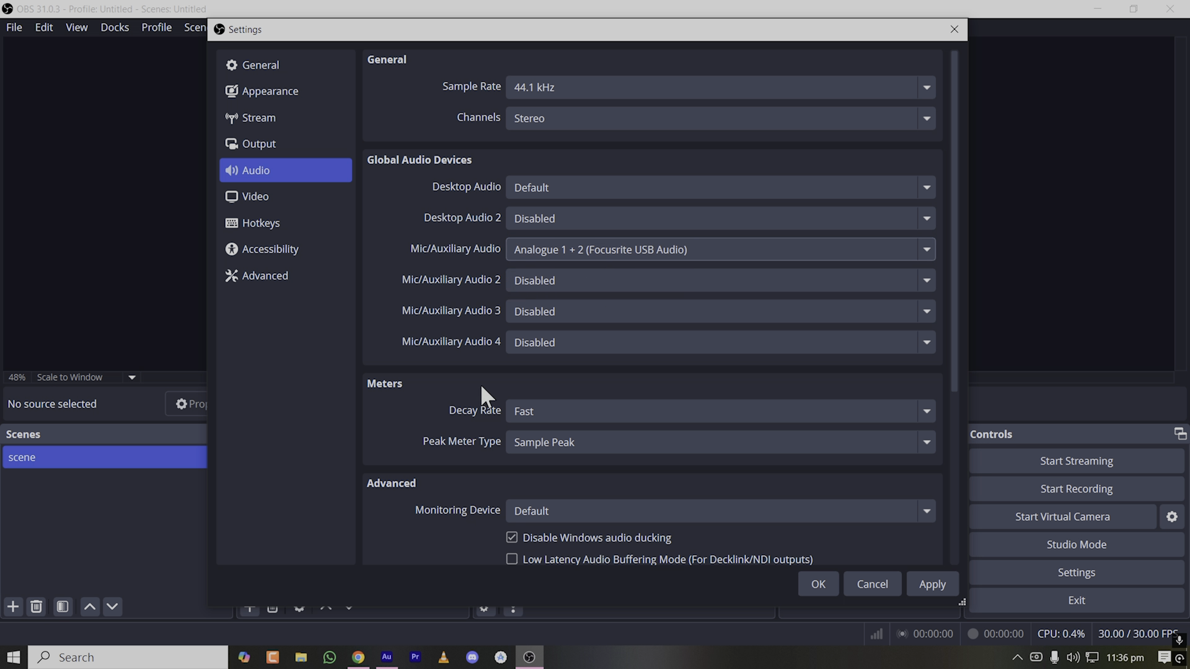
Examine the video settings, especially the base canvas resolution options
left_click(264, 204)
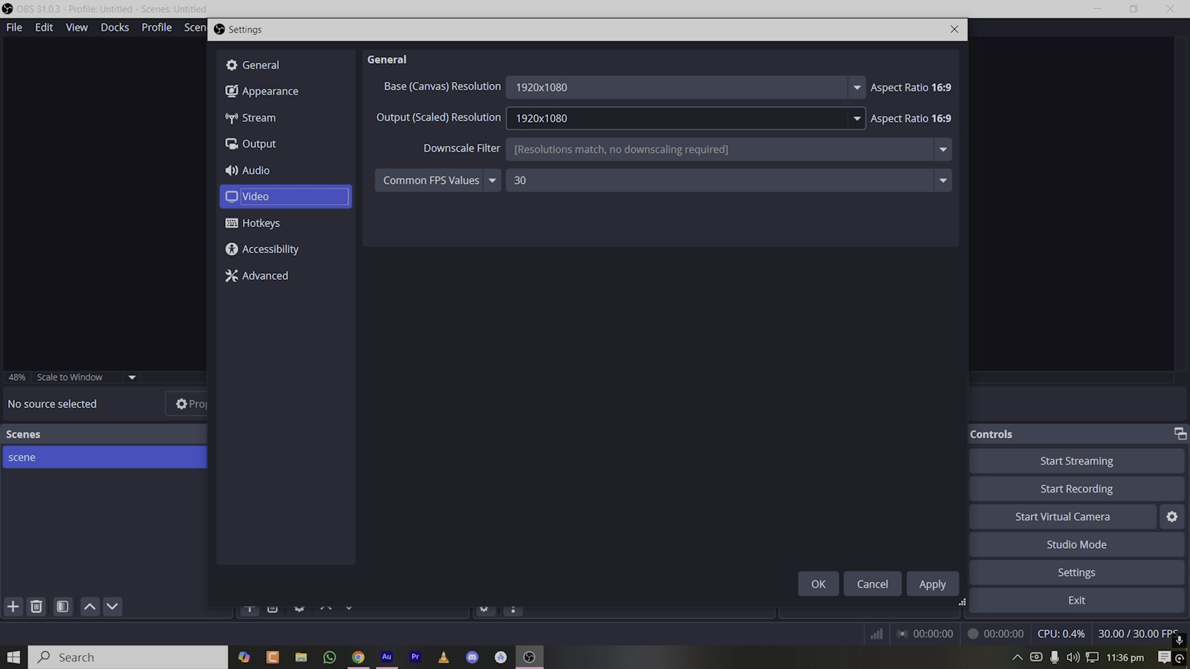
left_click(859, 86)
left_click(859, 86)
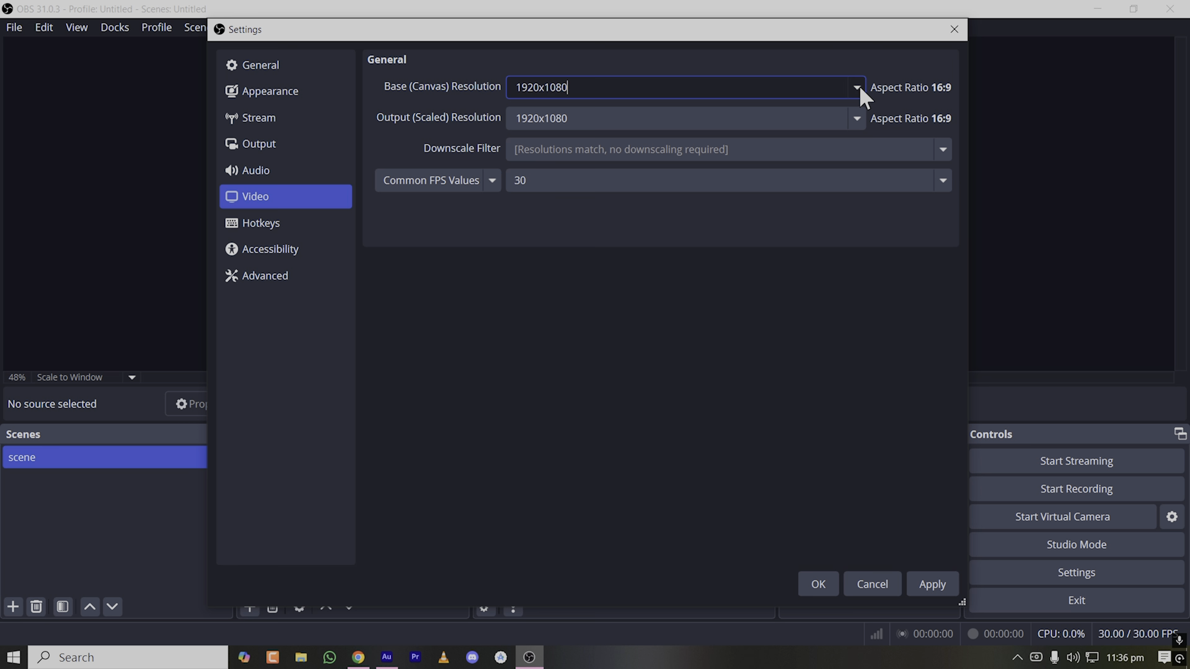
left_click(859, 86)
left_click(859, 86)
left_click(859, 85)
left_click(858, 85)
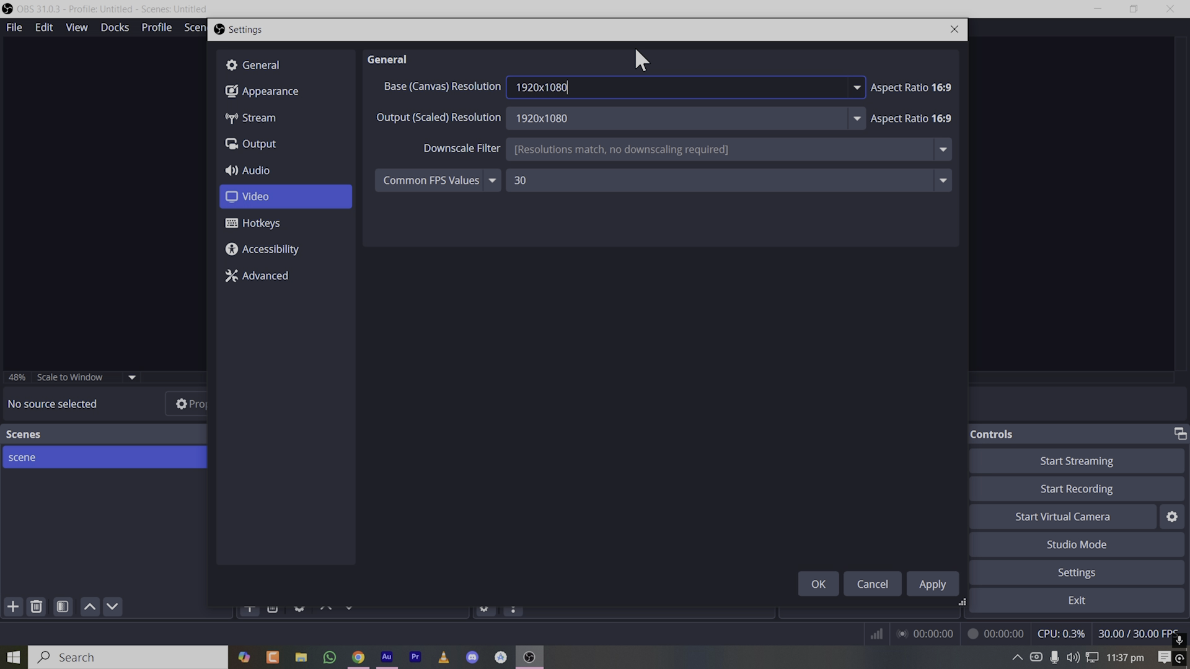
Look through the hotkey, accessibility and advanced settings, including the option to automatically remux recordings to mp4
left_click(262, 224)
left_click(269, 250)
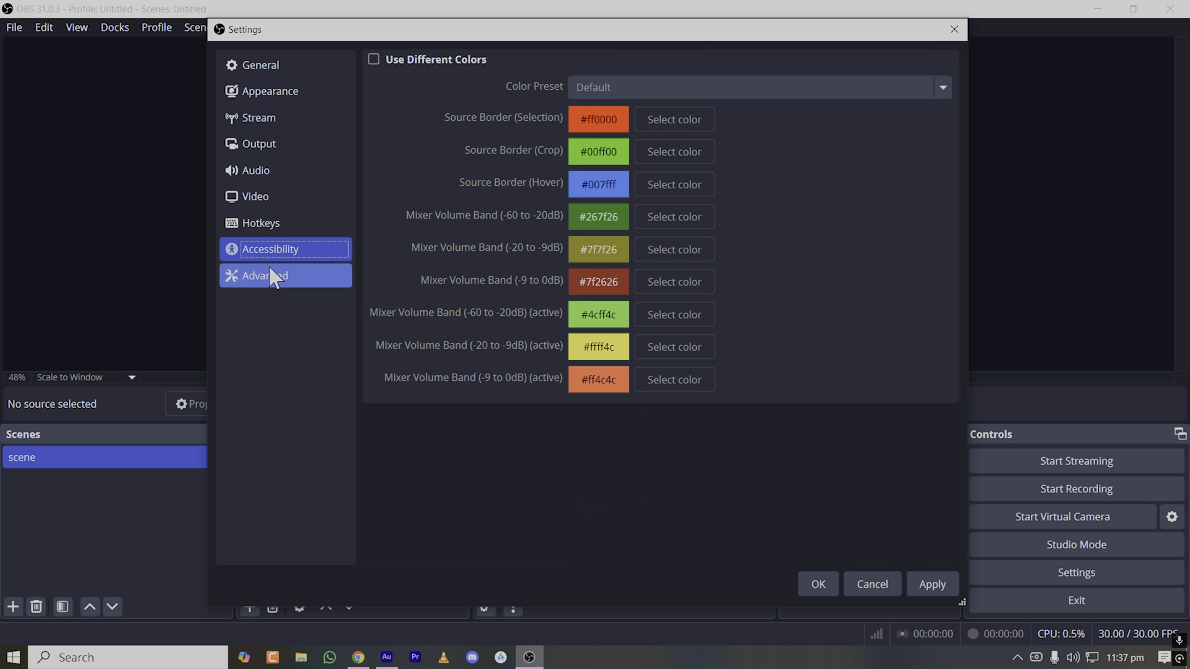
left_click(271, 276)
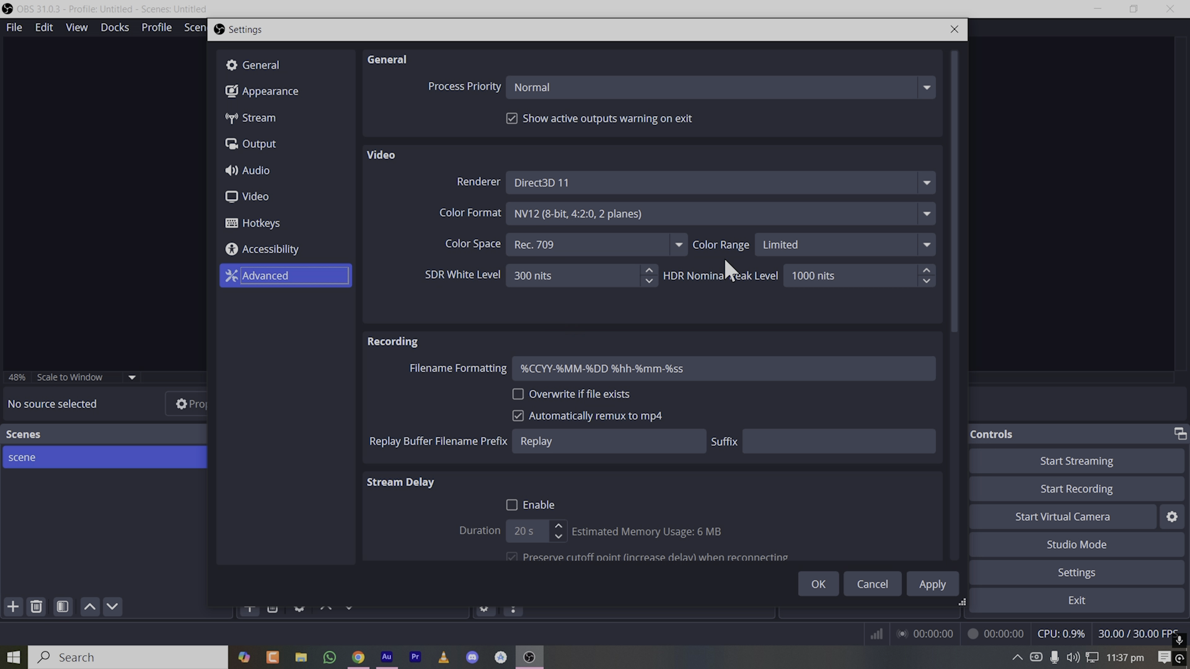
scroll(724, 350, "down", 5)
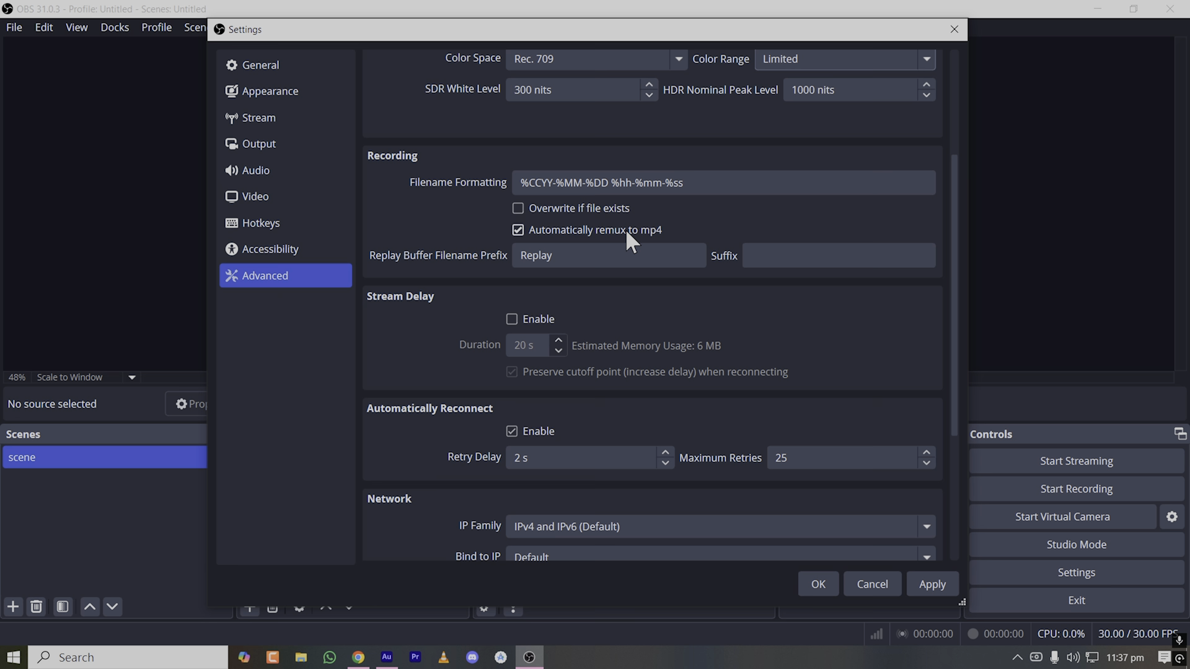
Revisit the general and stream settings, and close the settings without saving the changes
left_click(276, 65)
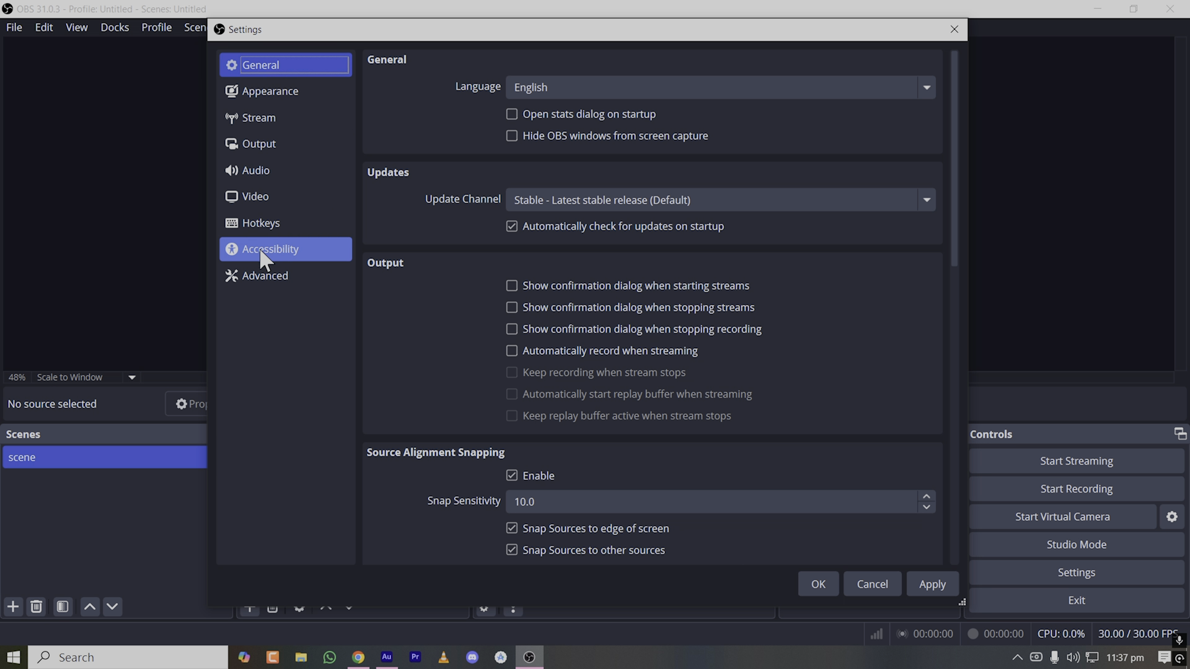
left_click(273, 116)
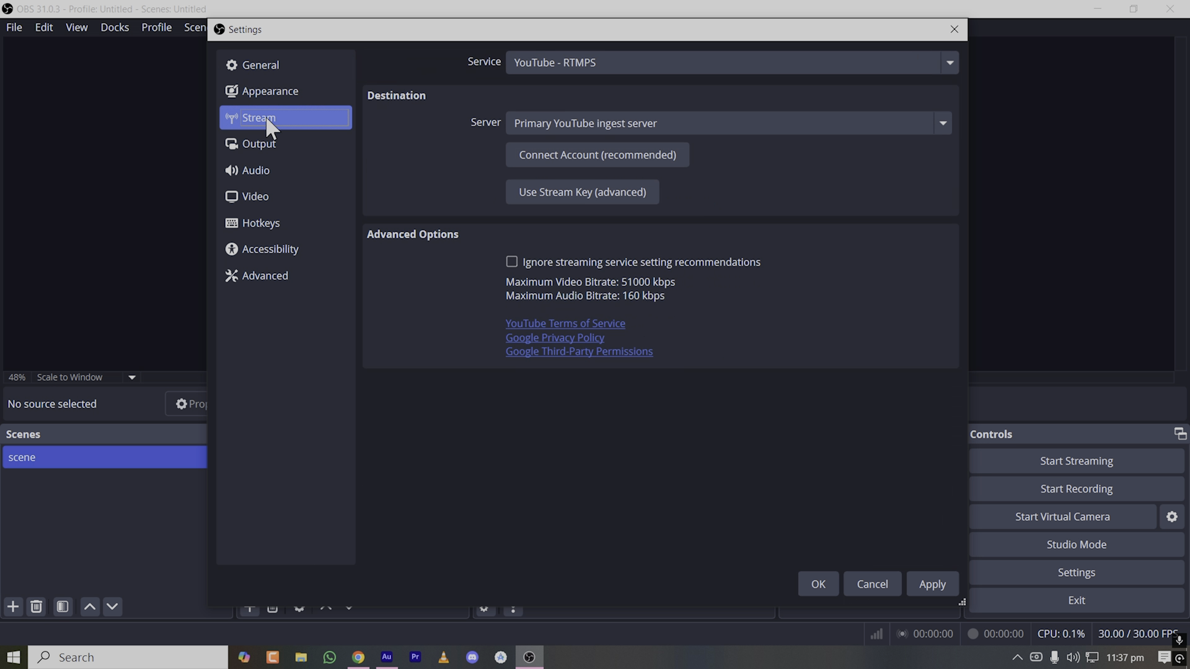
left_click(955, 29)
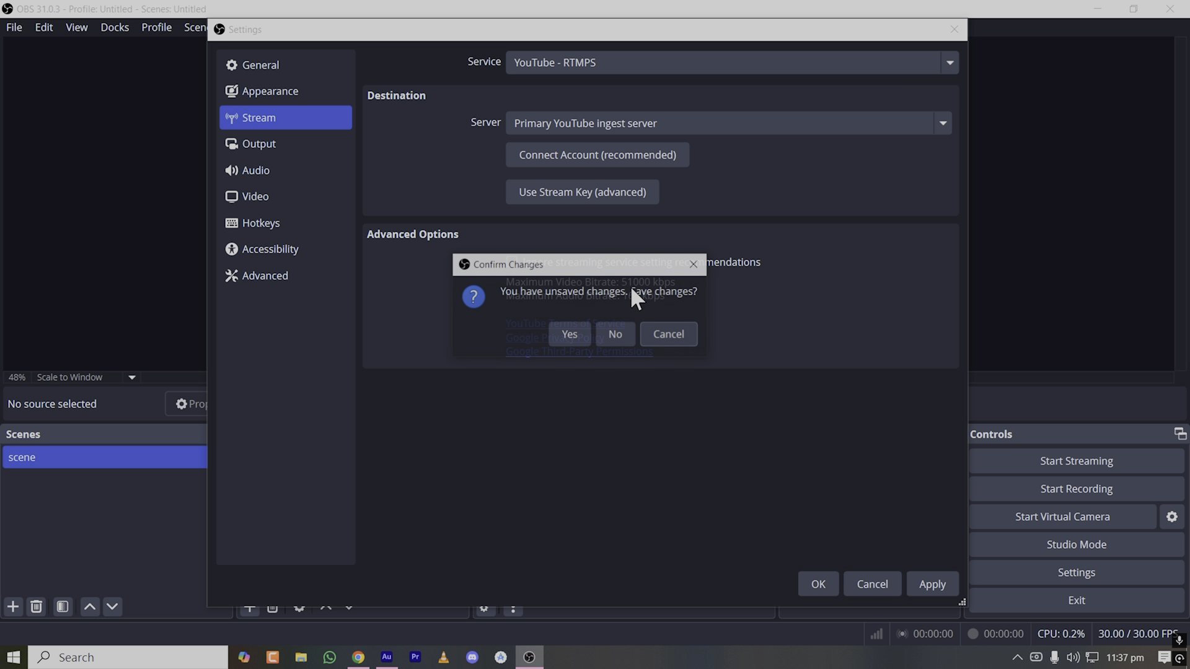
left_click(615, 335)
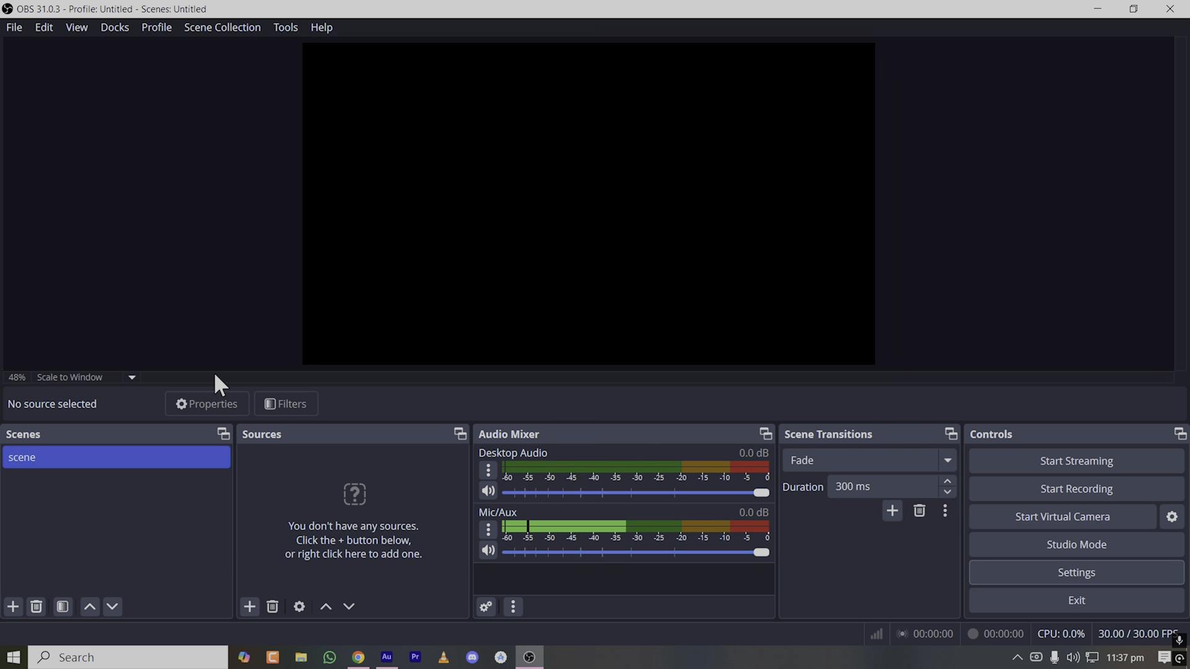
Rename the existing scene to yt_streaming
right_click(42, 458)
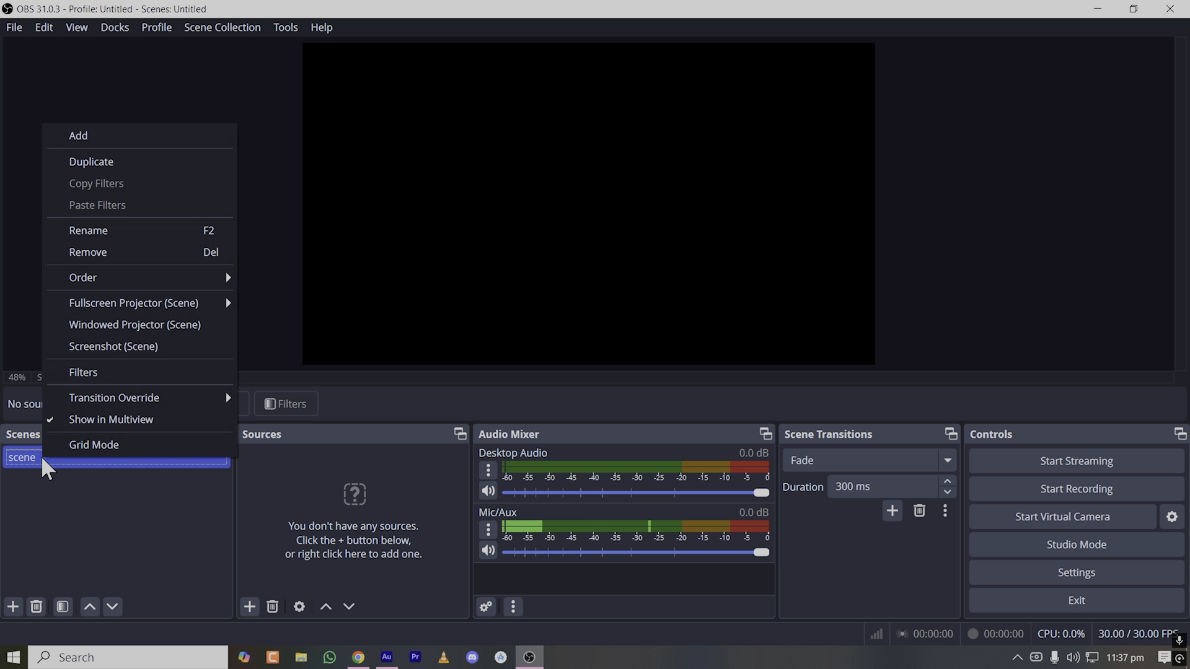
left_click(98, 230)
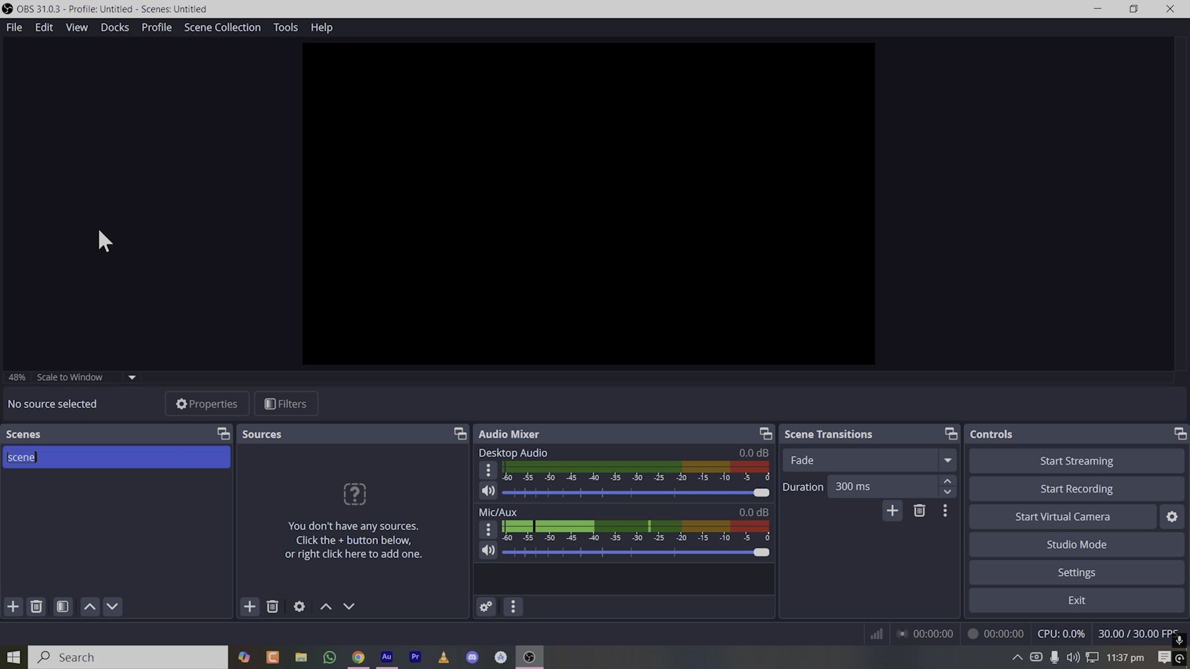
type("yt_streami")
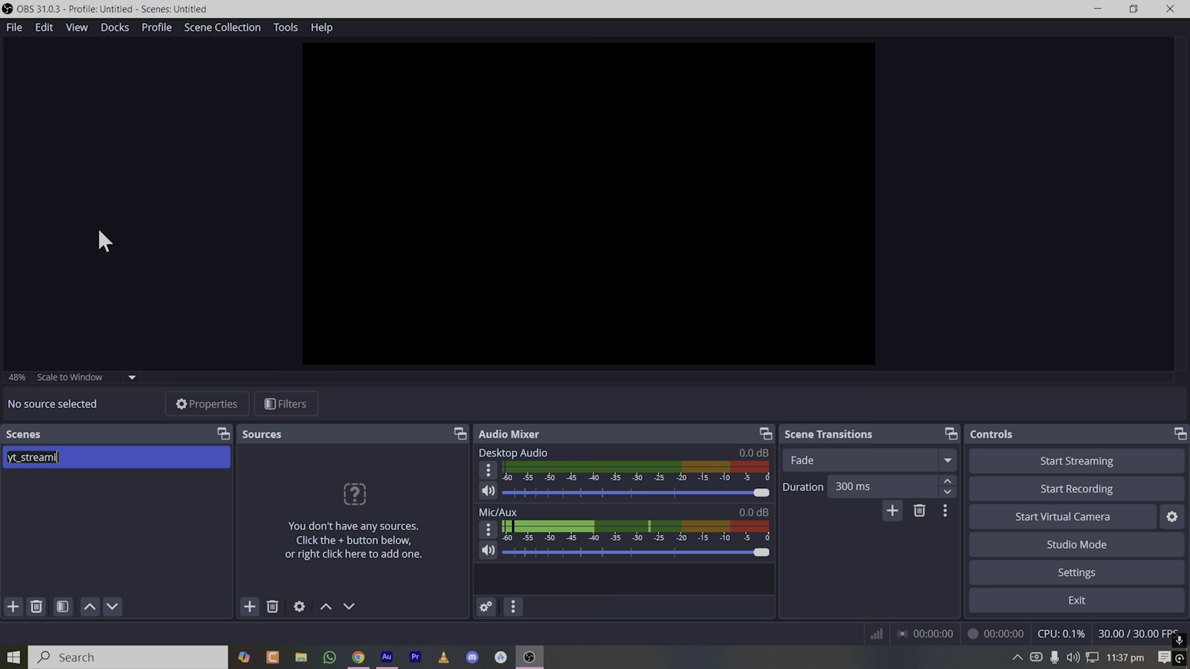
type("ng")
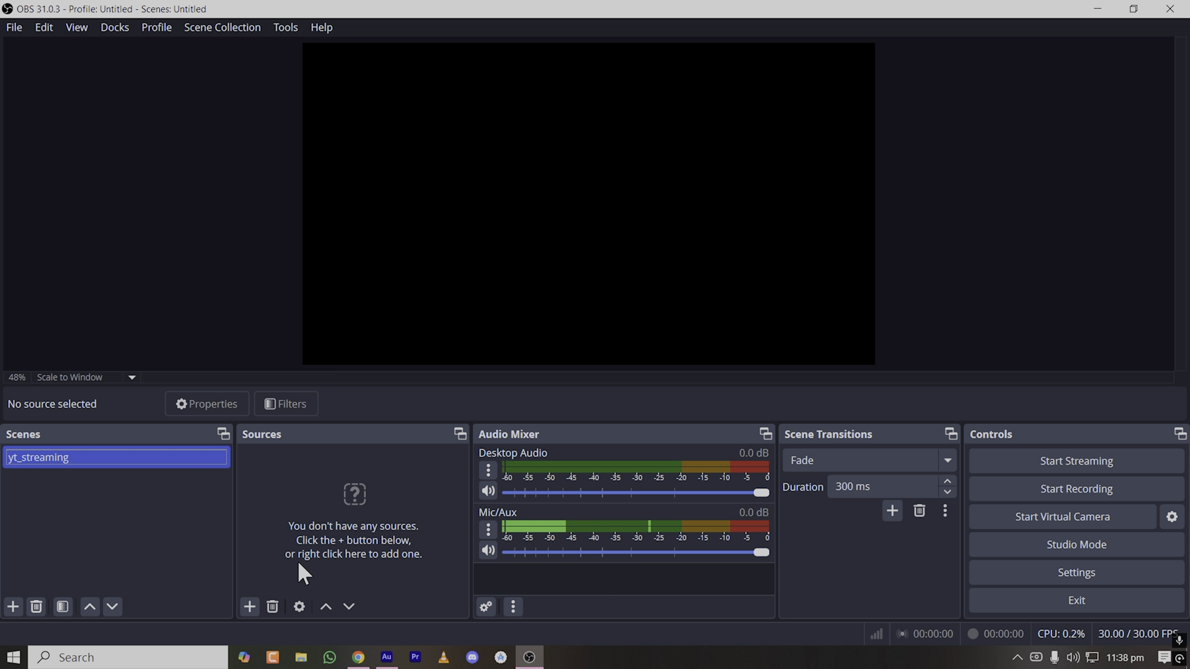
Add a visible Display Capture source to the scene that captures the Redmi 27 NU primary monitor, with the cursor included
left_click(249, 606)
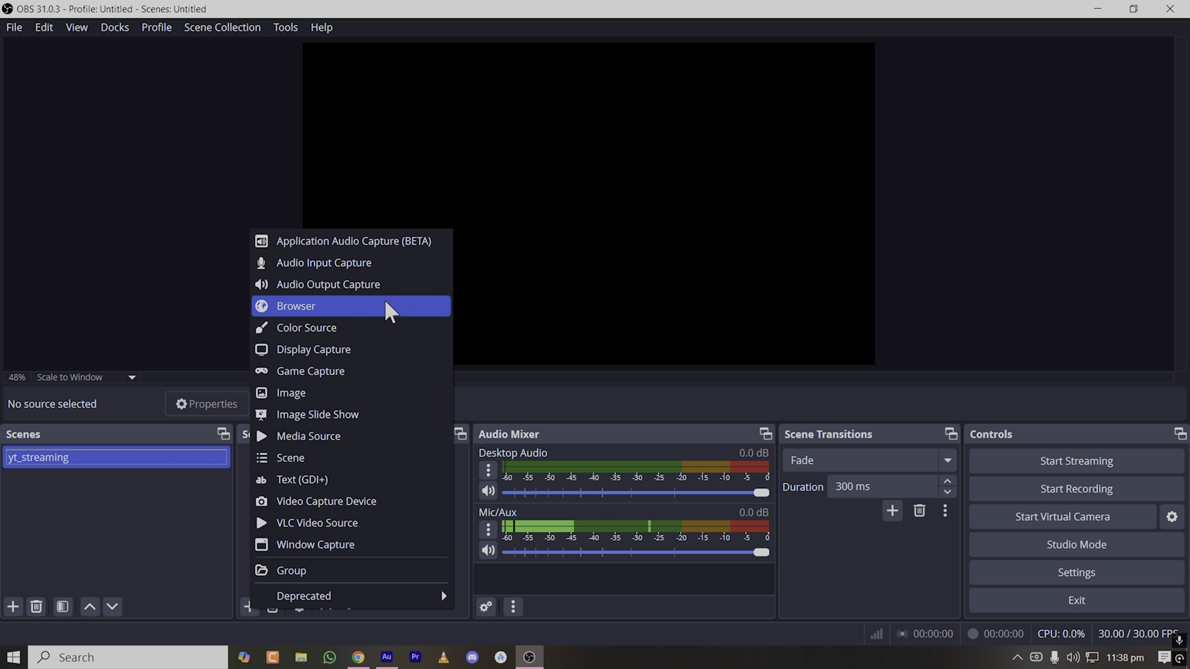
left_click(381, 351)
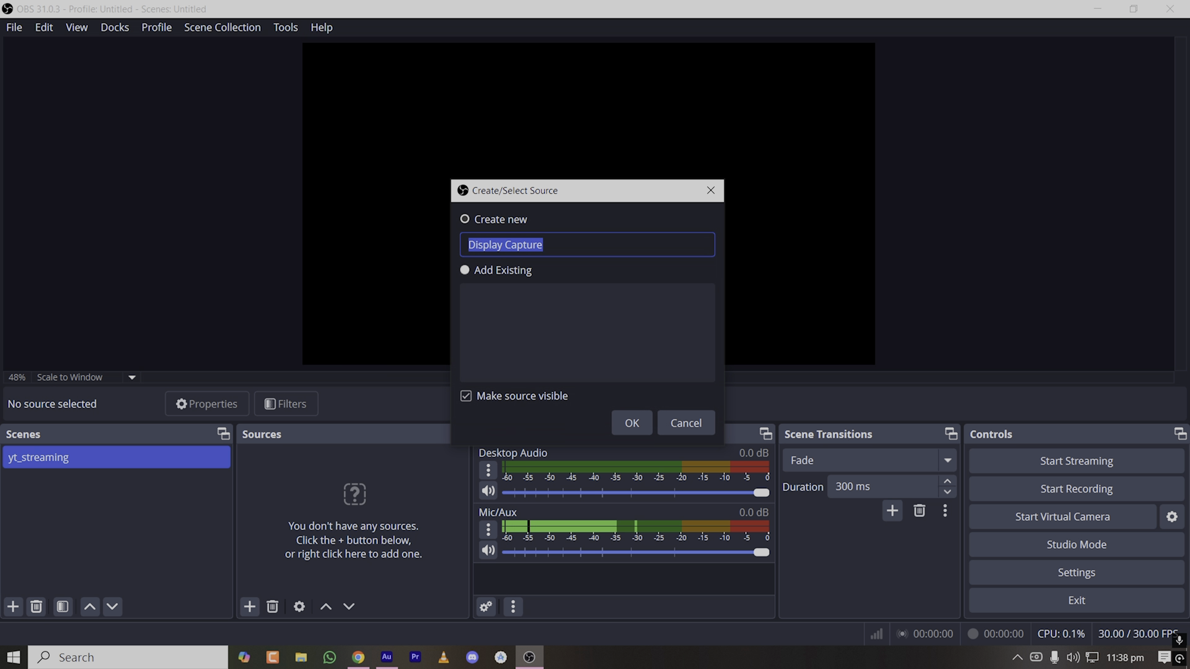
left_click(473, 214)
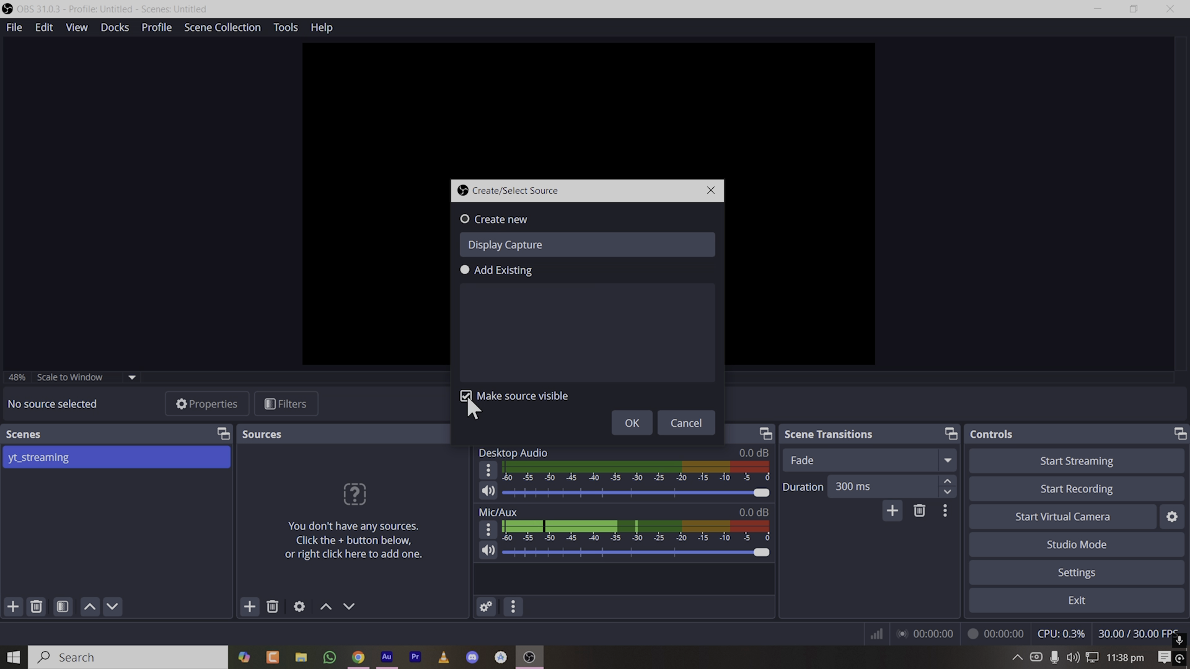
left_click(620, 421)
left_click(471, 327)
left_click(470, 339)
left_click(467, 361)
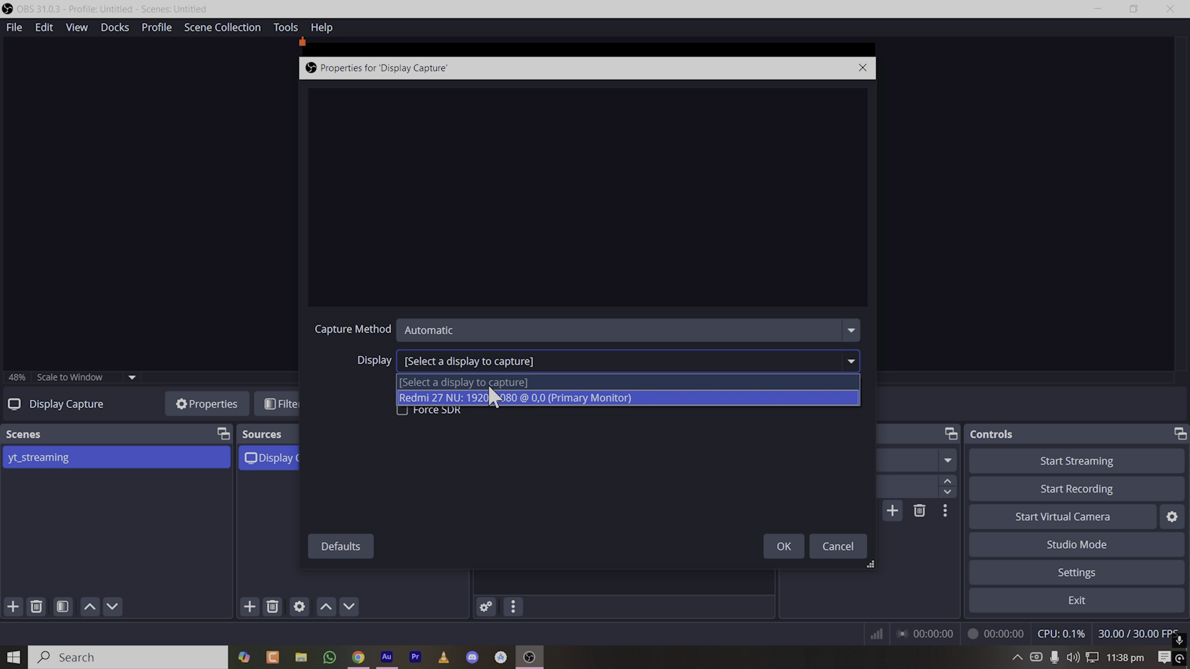
left_click(445, 397)
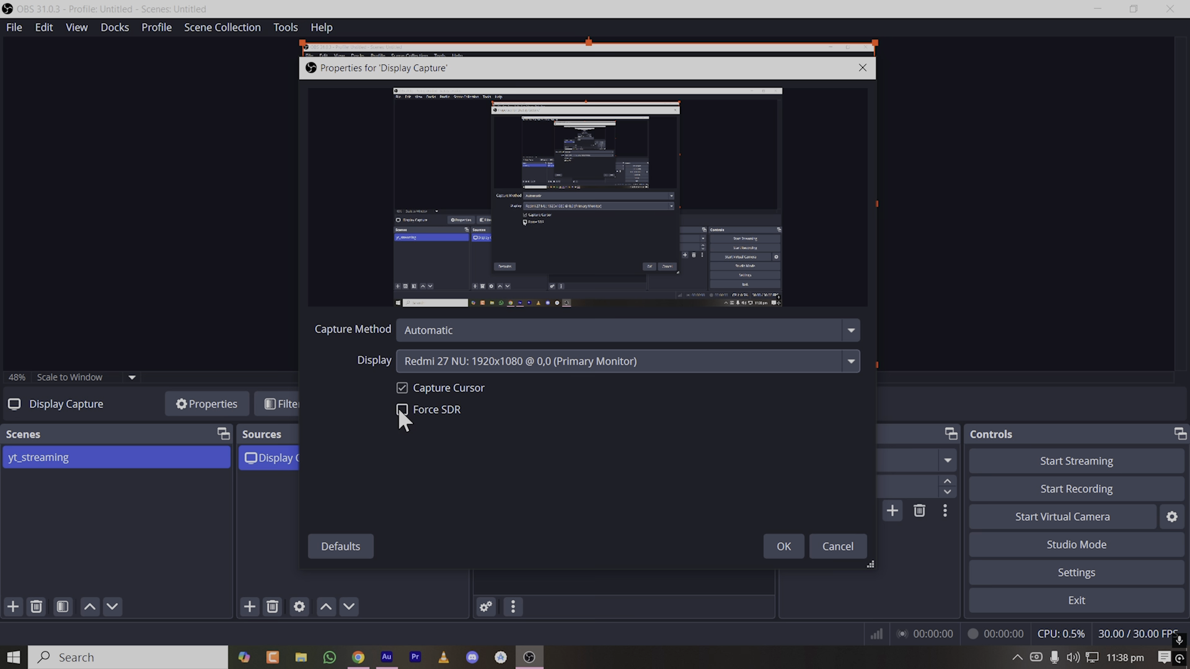
left_click(785, 547)
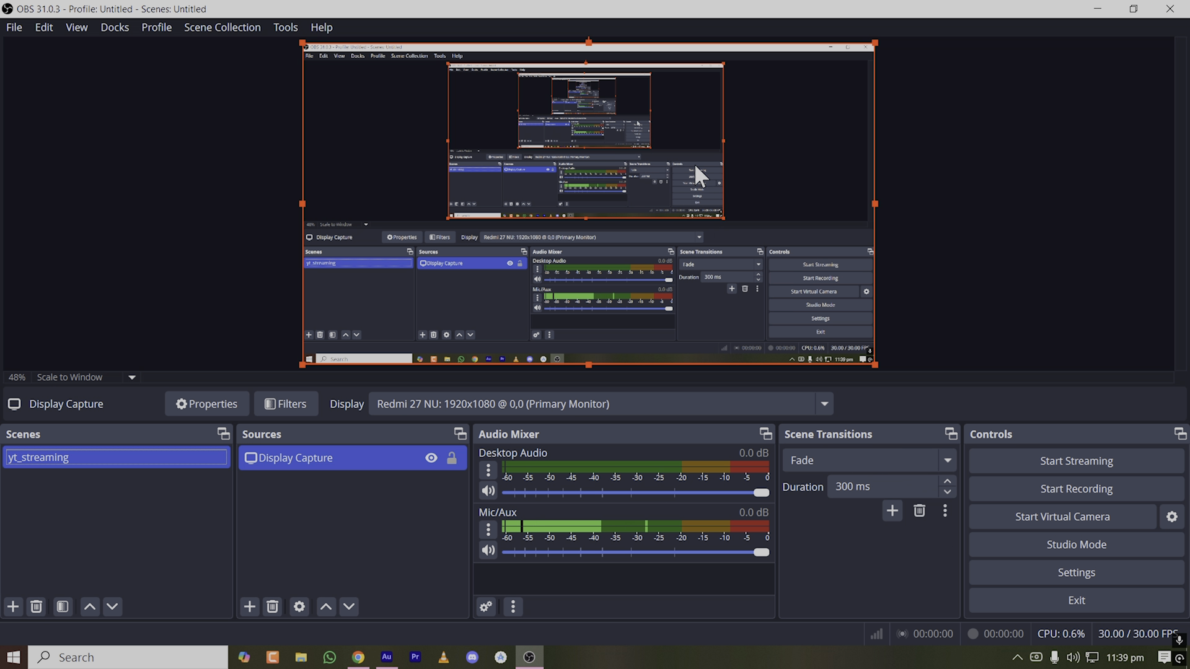
Add a Video Capture Device source using the Elgato Virtual Camera, with the resolution and FPS type kept at Device Default
left_click(295, 508)
left_click(246, 606)
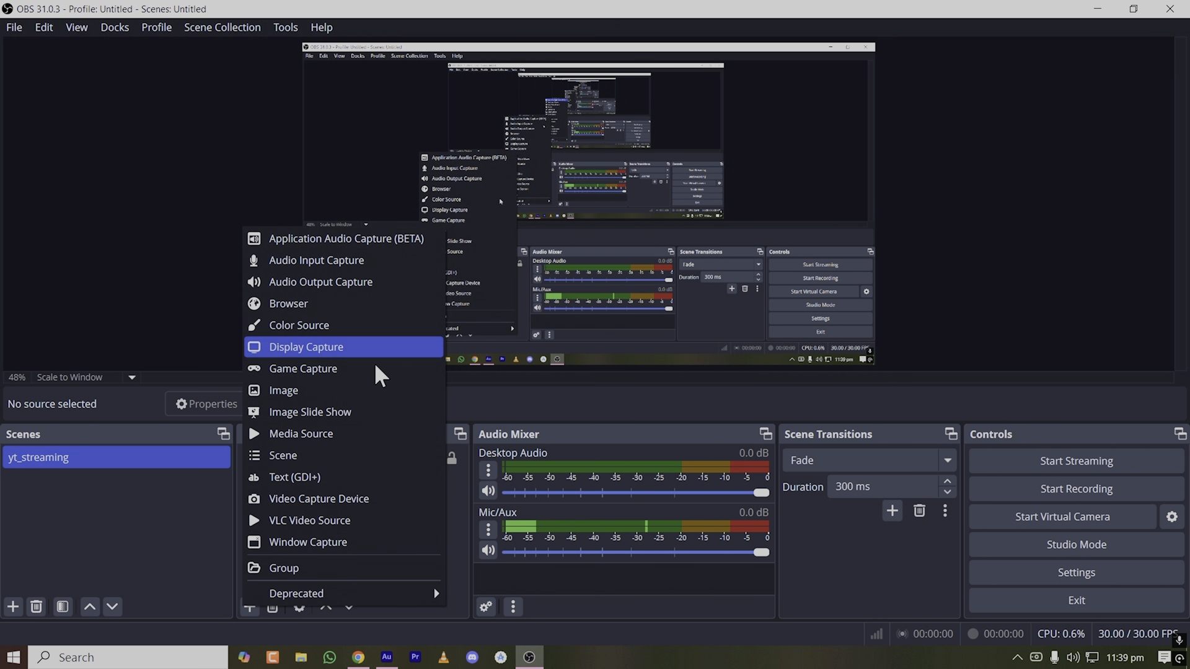
left_click(372, 557)
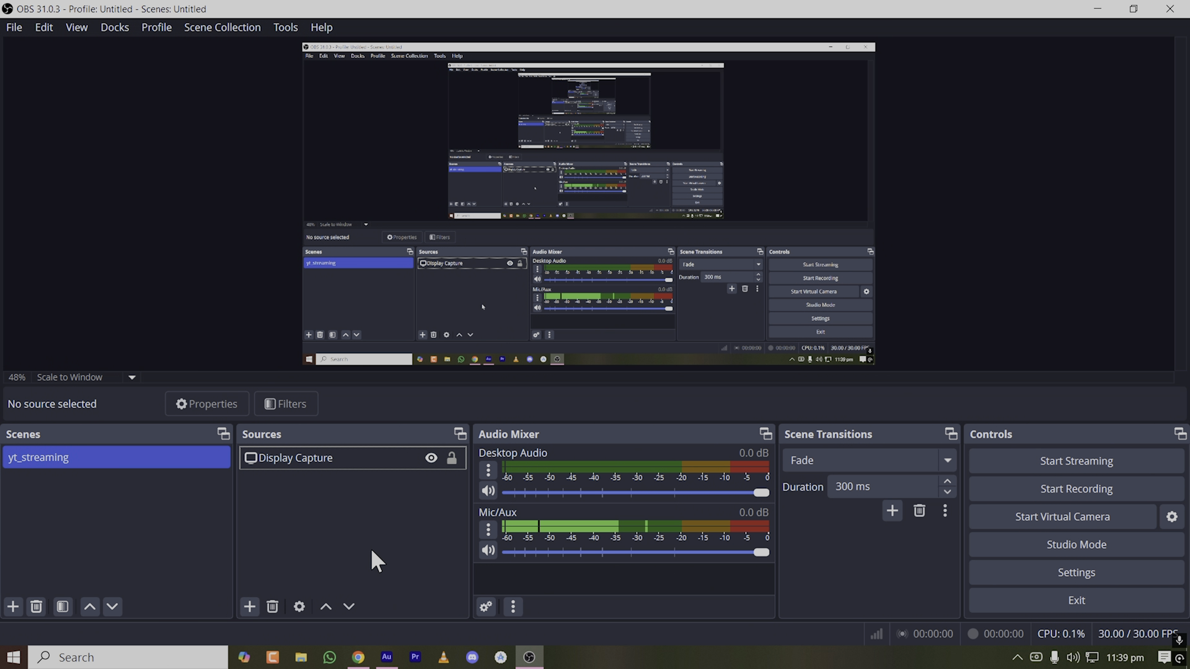
left_click(251, 606)
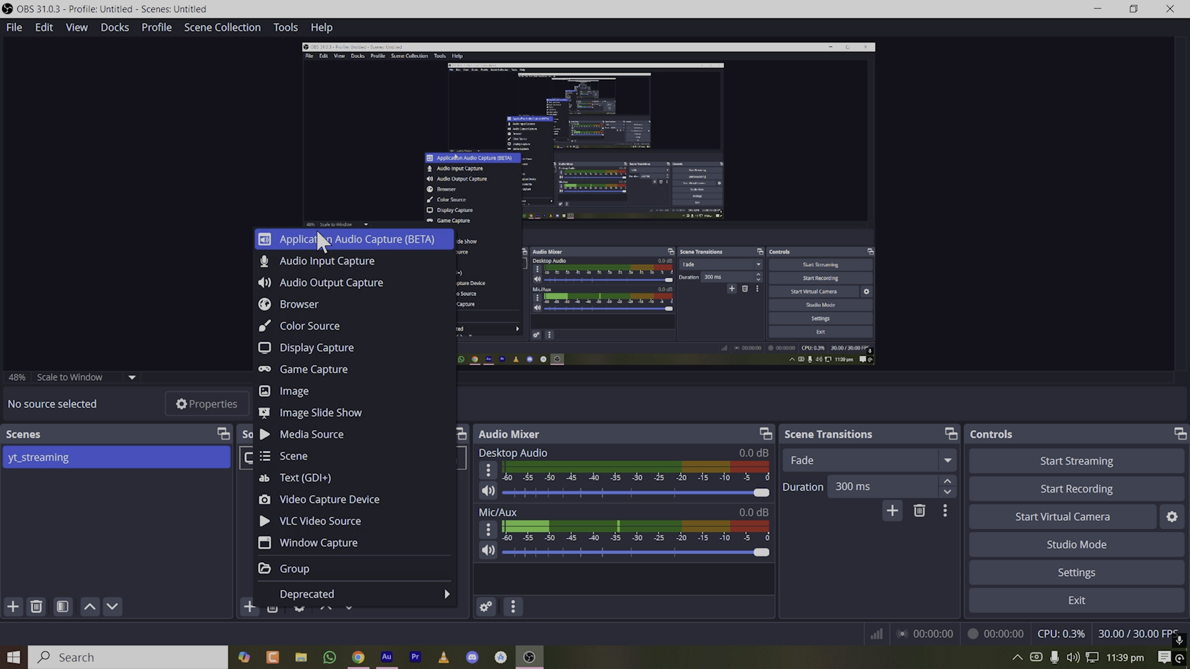
left_click(330, 499)
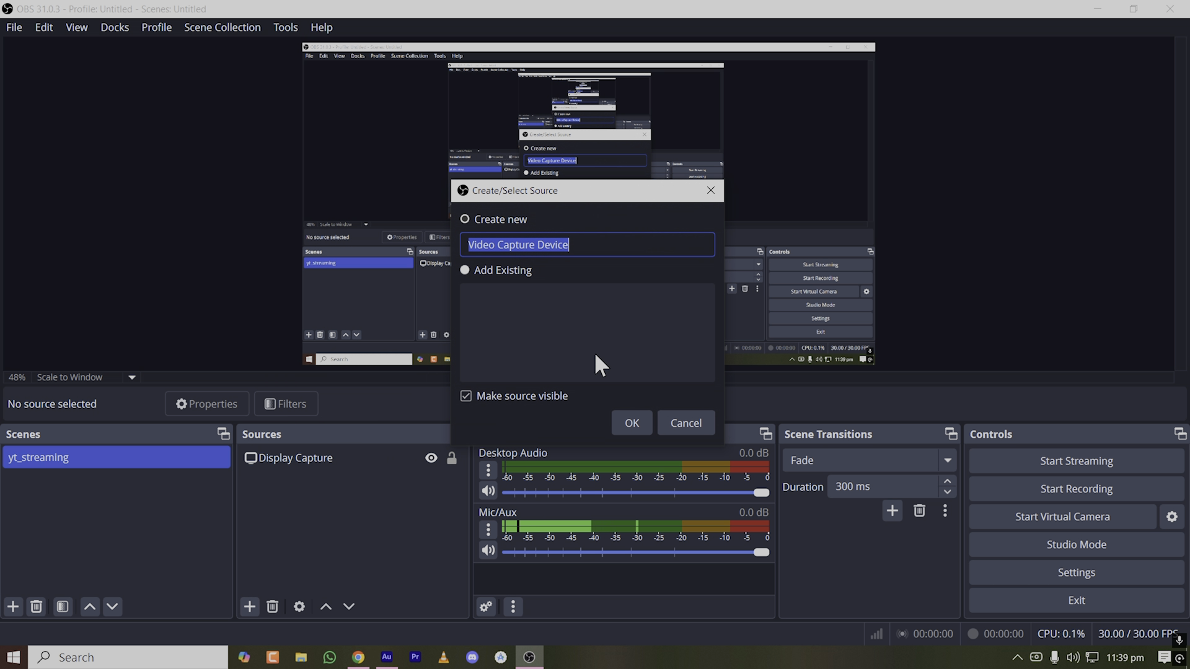
left_click(634, 419)
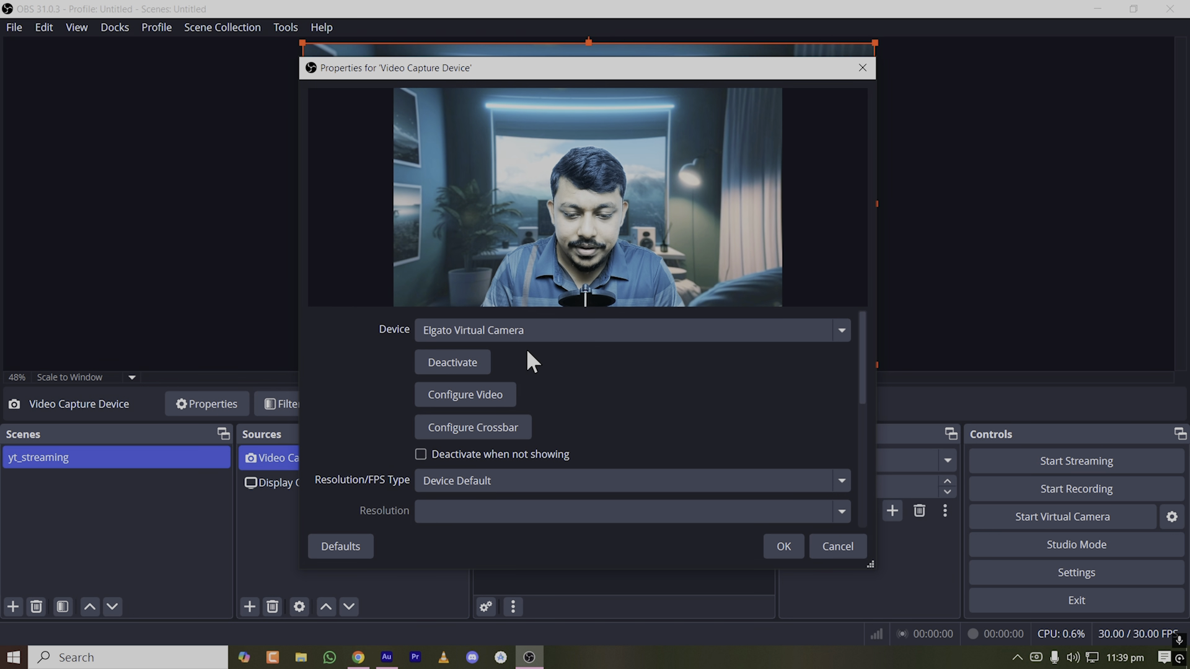
left_click(632, 479)
left_click(634, 479)
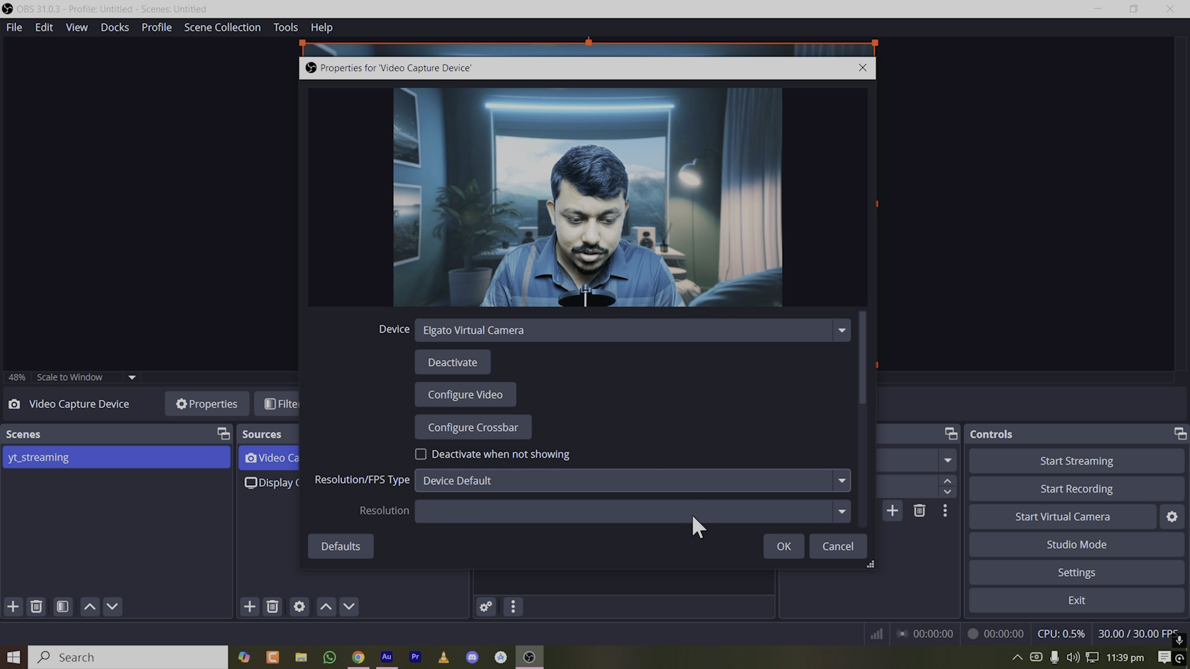
left_click(793, 548)
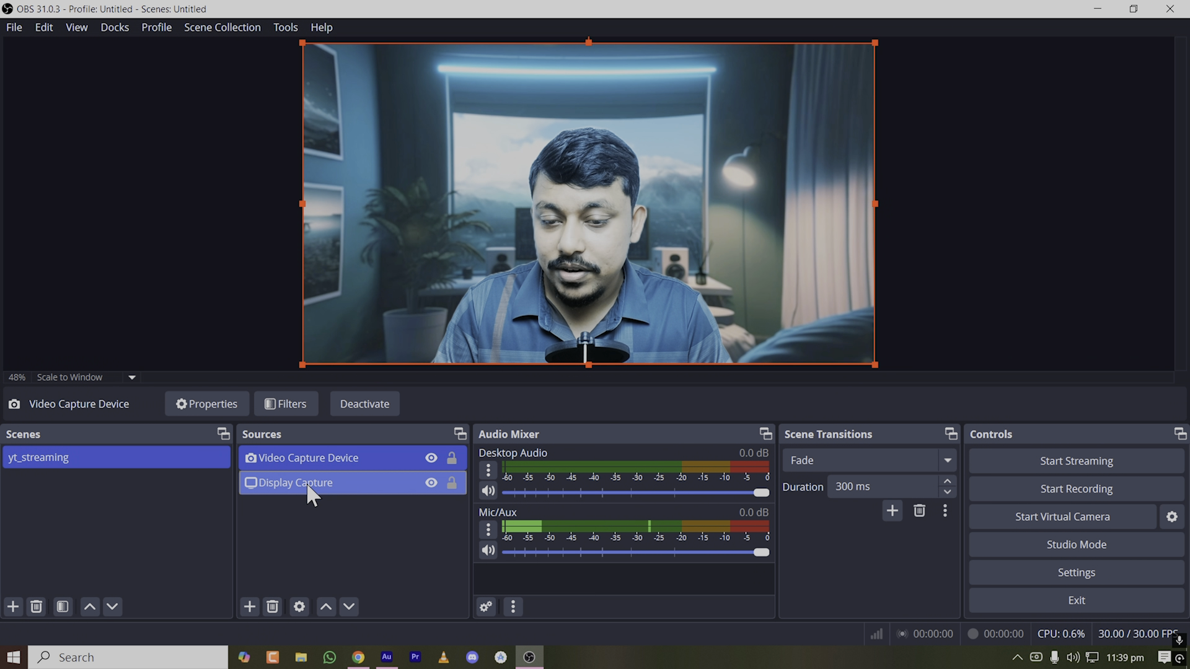
Shrink the camera picture into the canvas's lower-right corner, about 1370 px from its left edge and 771 px from its top, and view its filters
left_click(334, 523)
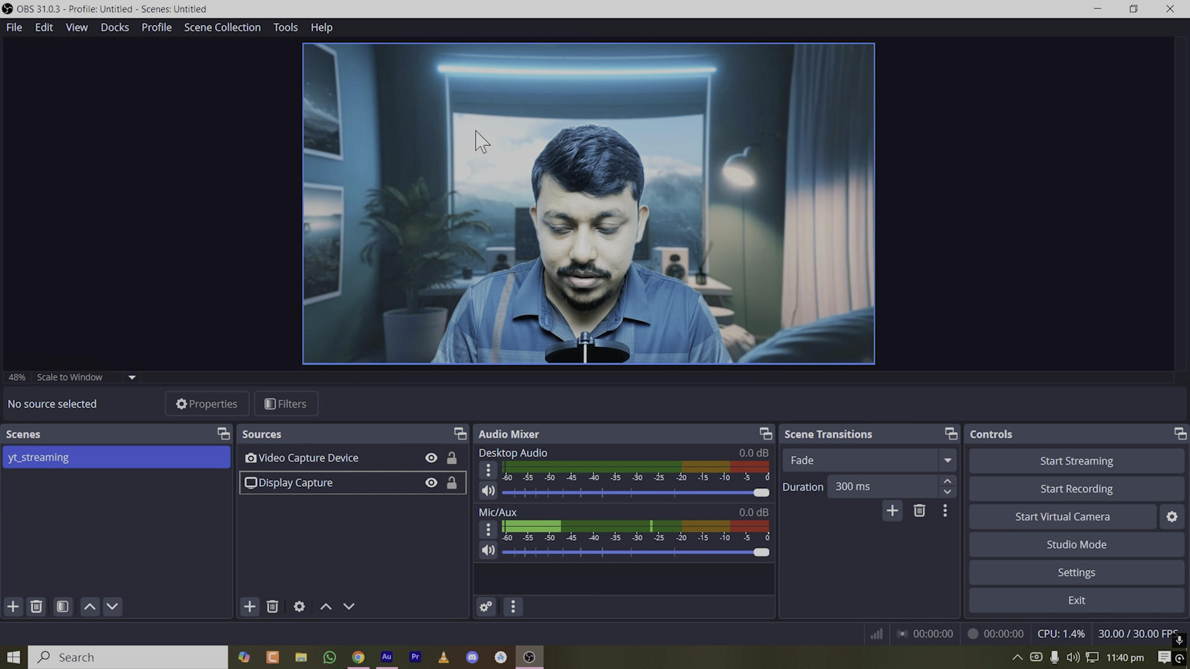
left_click(416, 147)
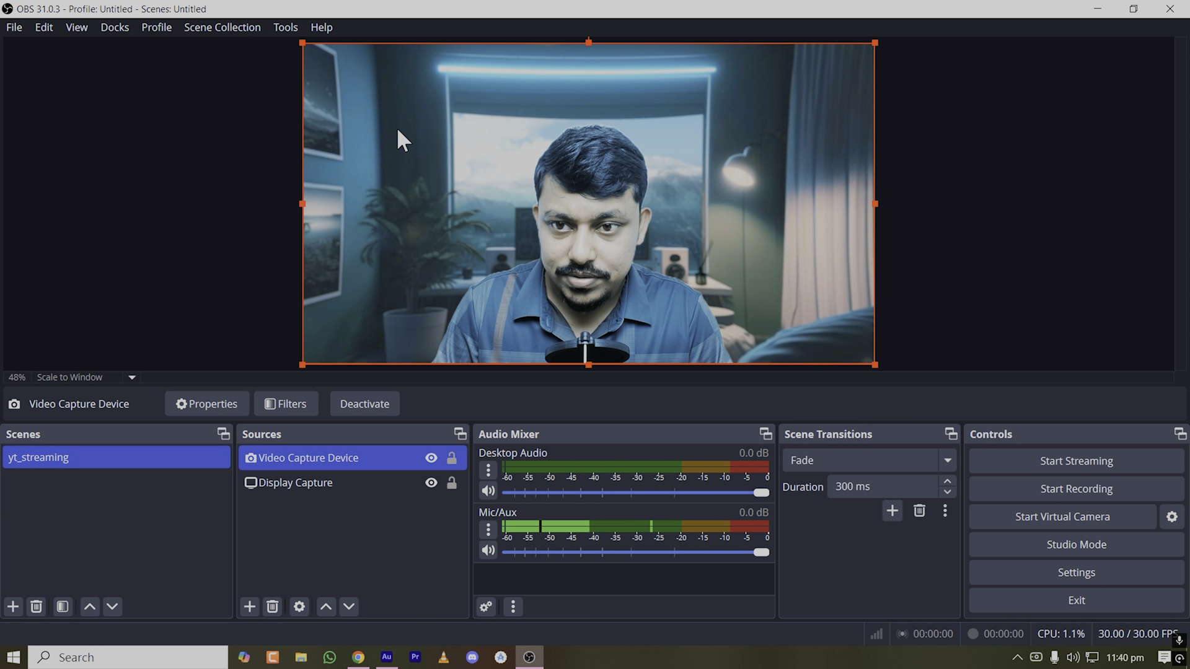
left_click(274, 459)
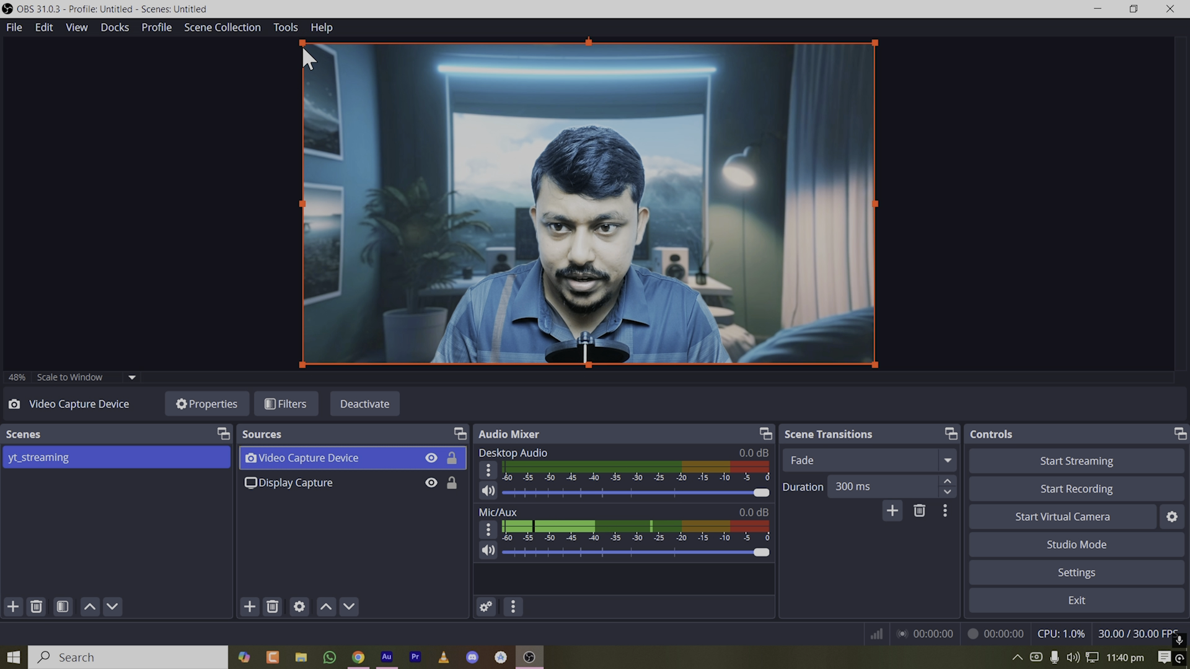
left_click_drag(302, 43, 711, 330)
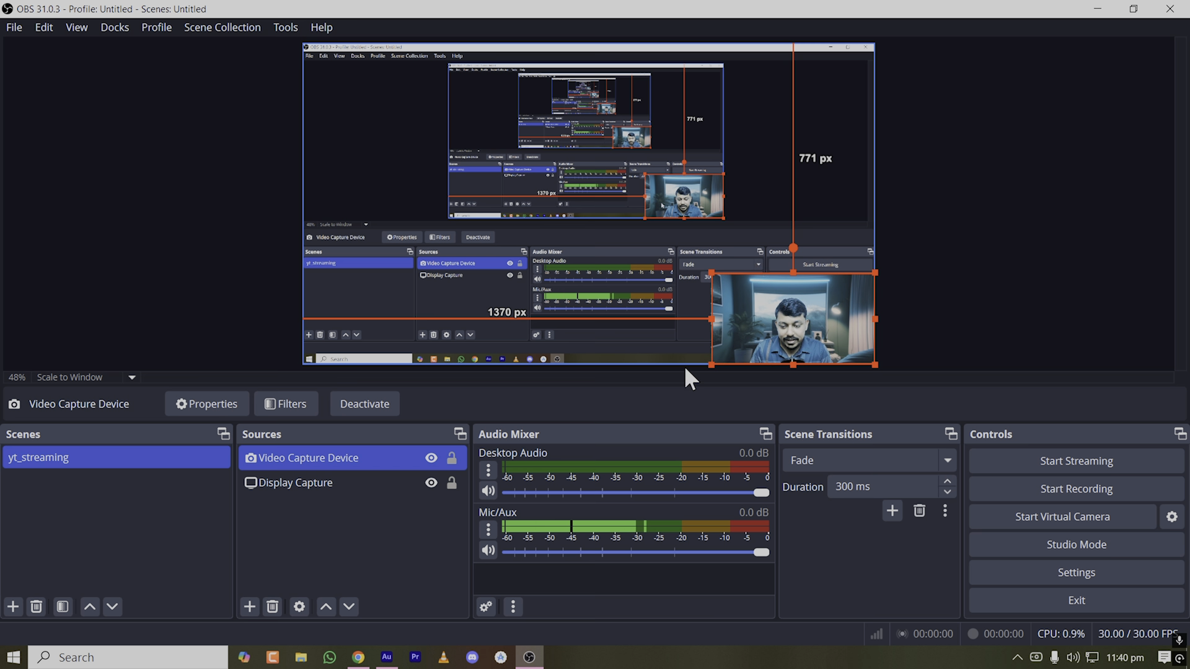
left_click(280, 403)
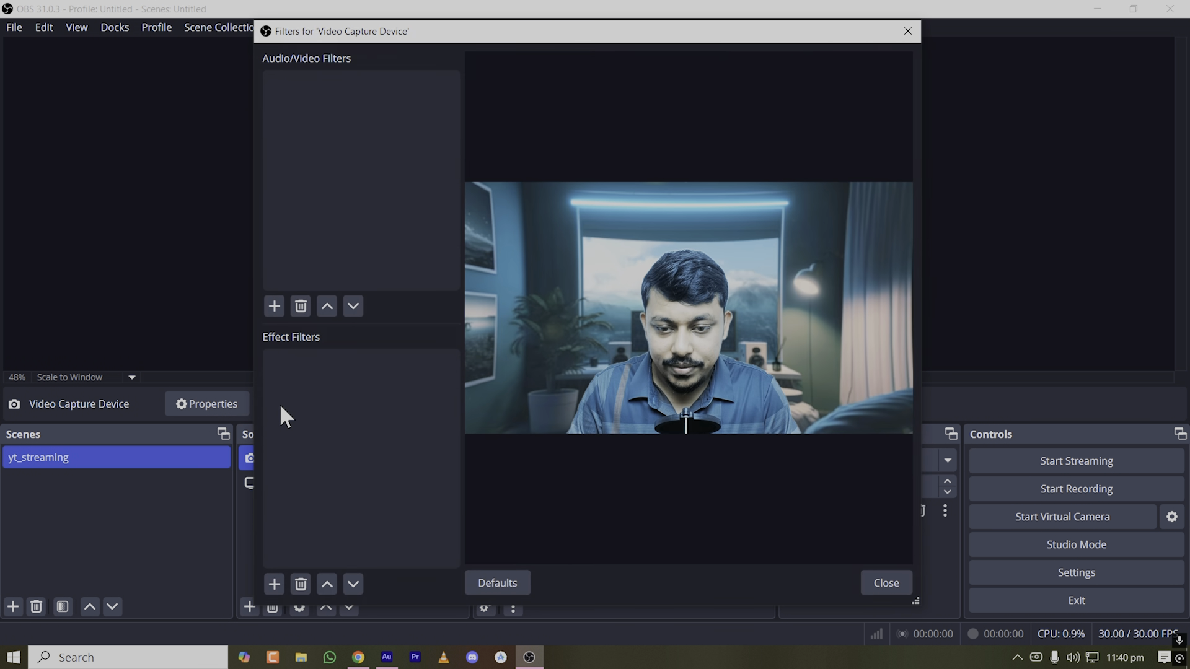
left_click(906, 31)
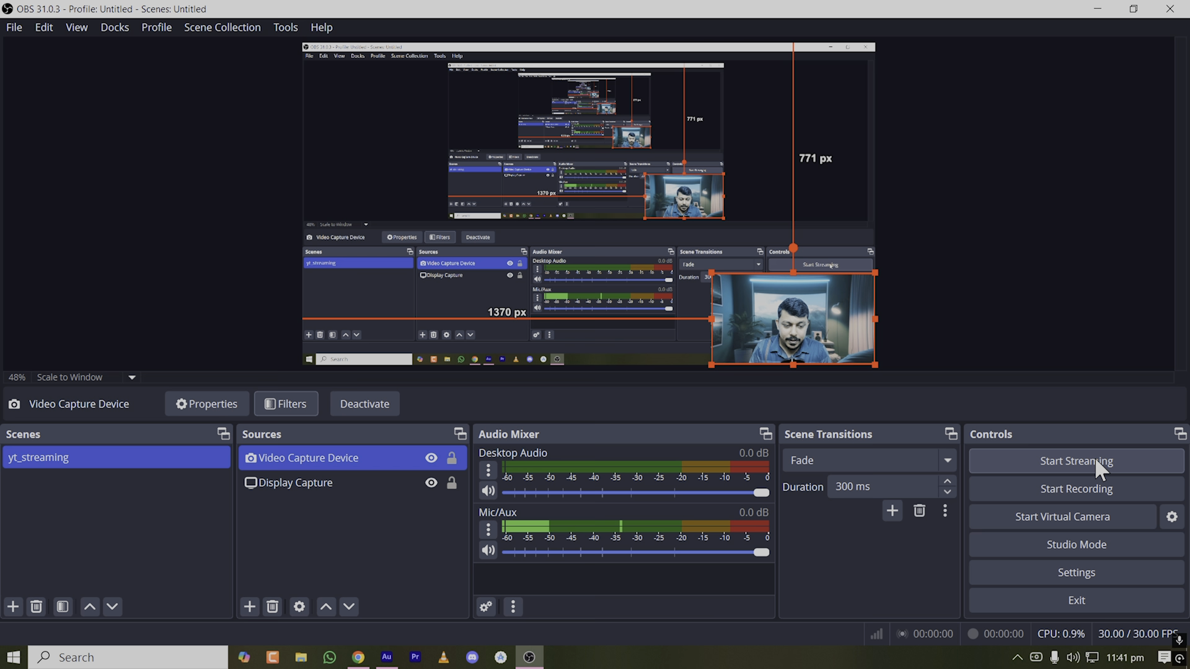
Set the streaming service to YouTube - RTMPS with the Primary YouTube ingest server
left_click(1100, 565)
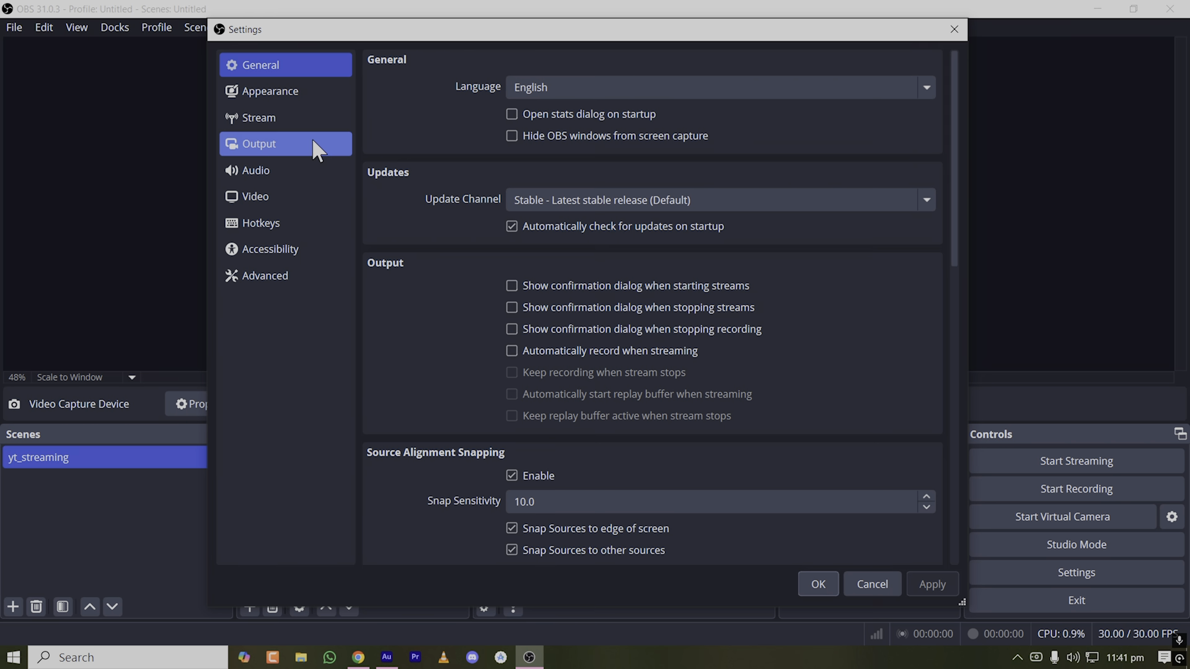
left_click(278, 117)
left_click(576, 64)
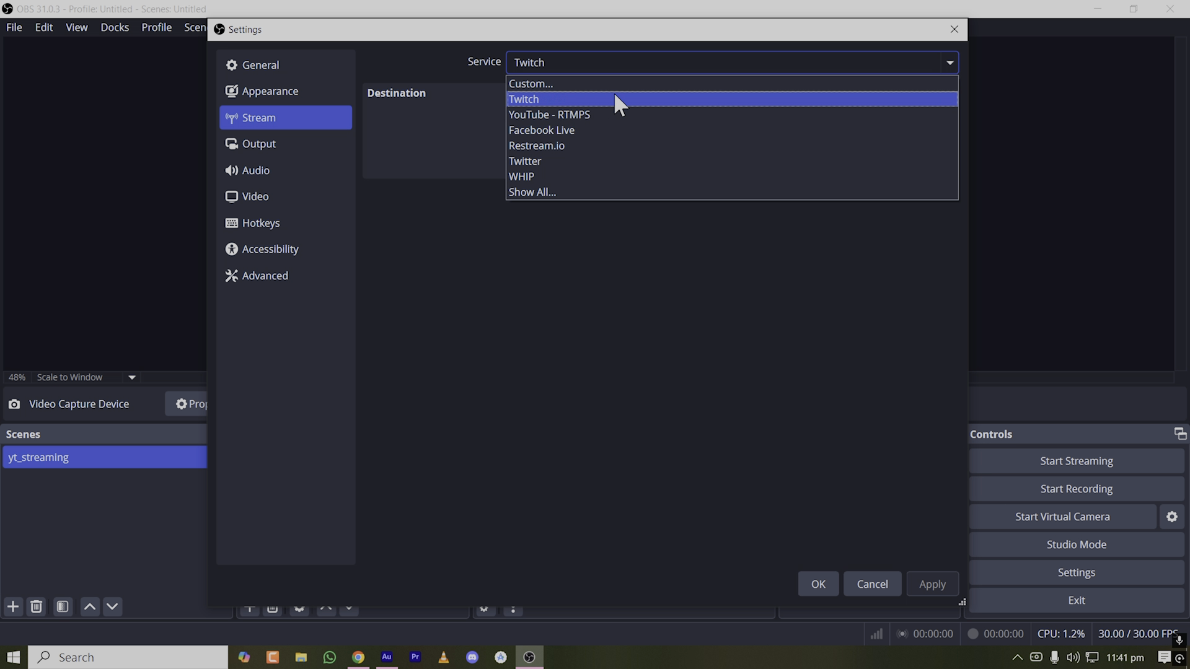
left_click(583, 114)
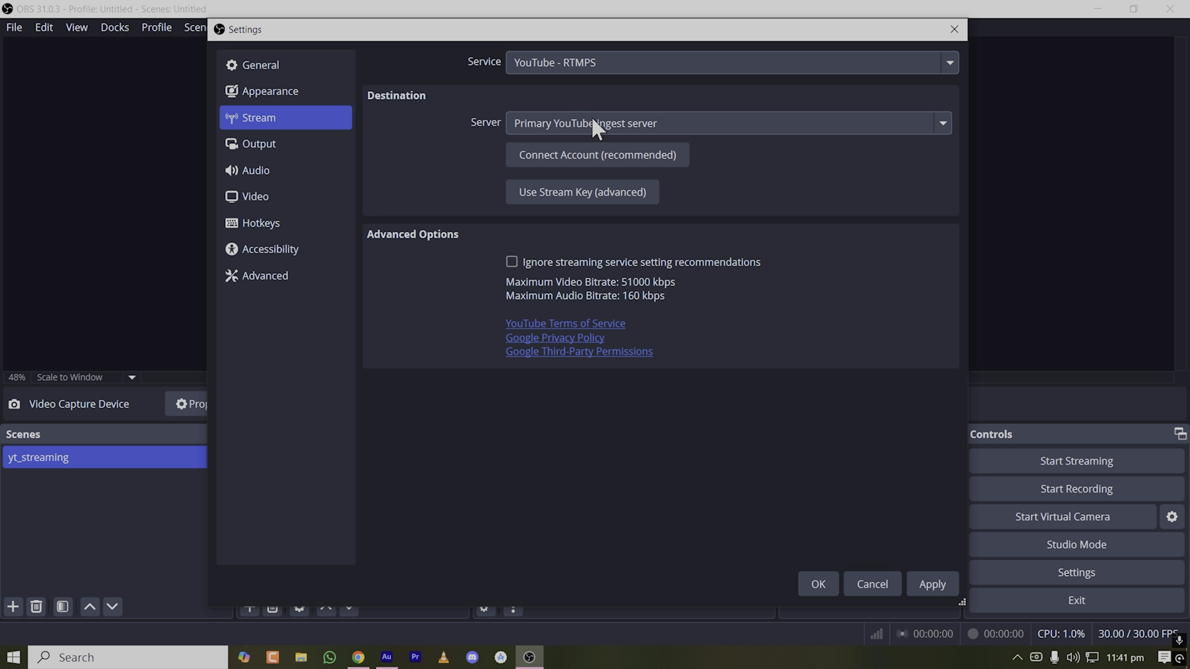
left_click(559, 121)
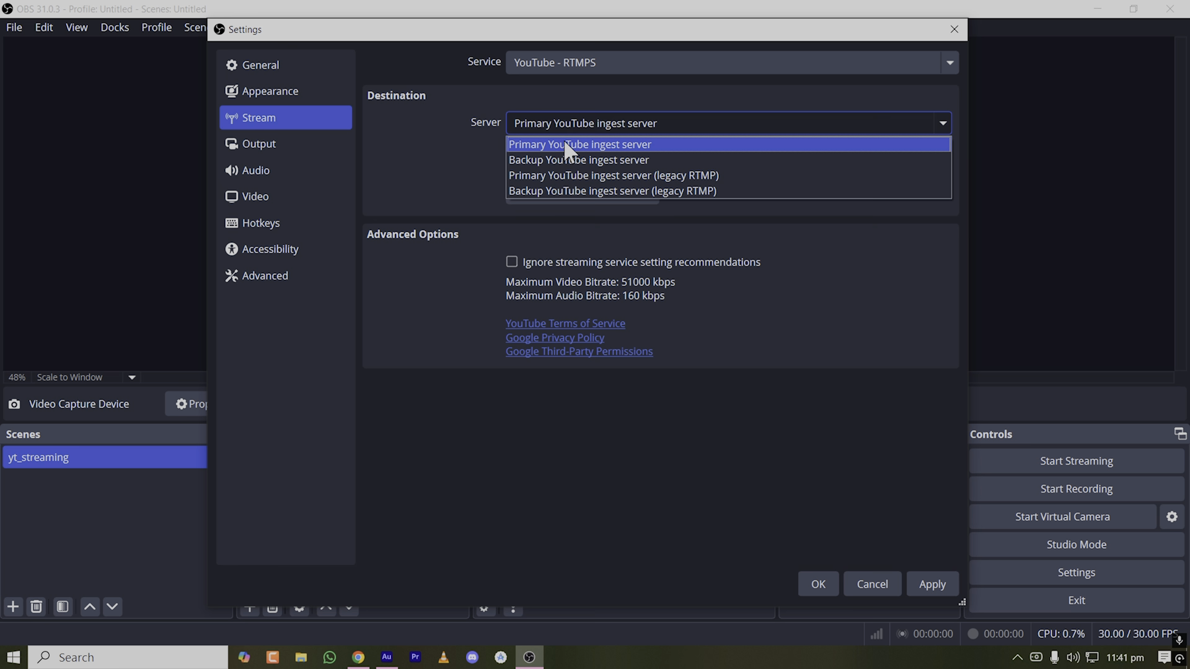
left_click(563, 142)
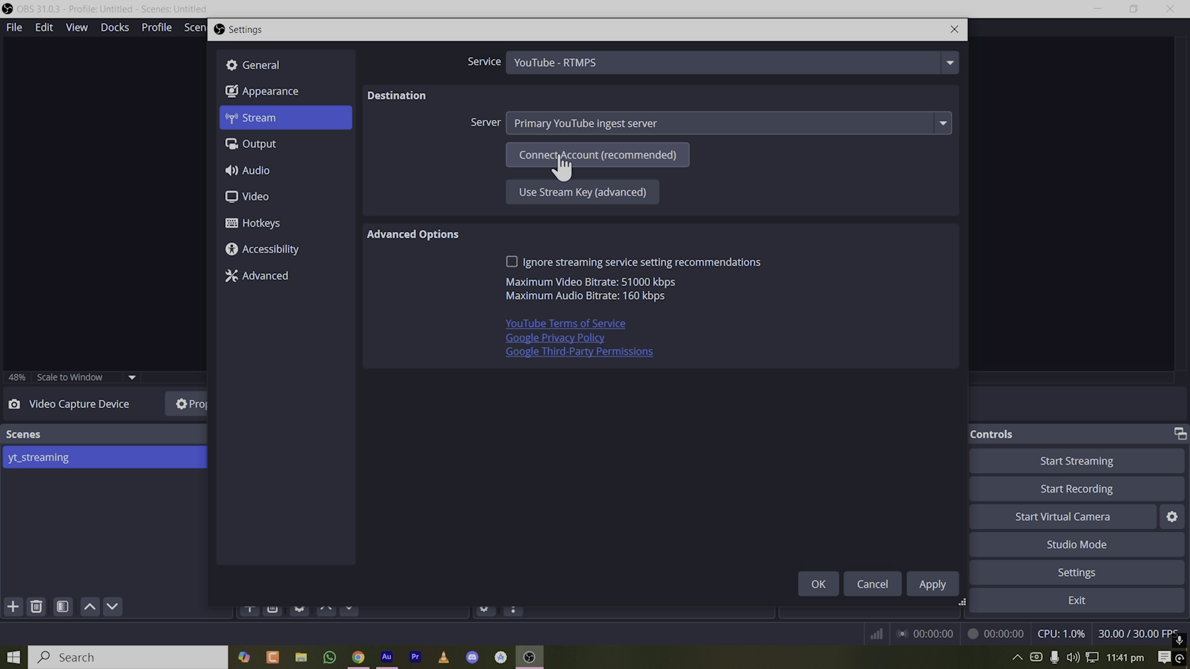
Connect the YouTube account through Google sign-in in the browser, grant OBS Studio access to it, and return to OBS
left_click(592, 156)
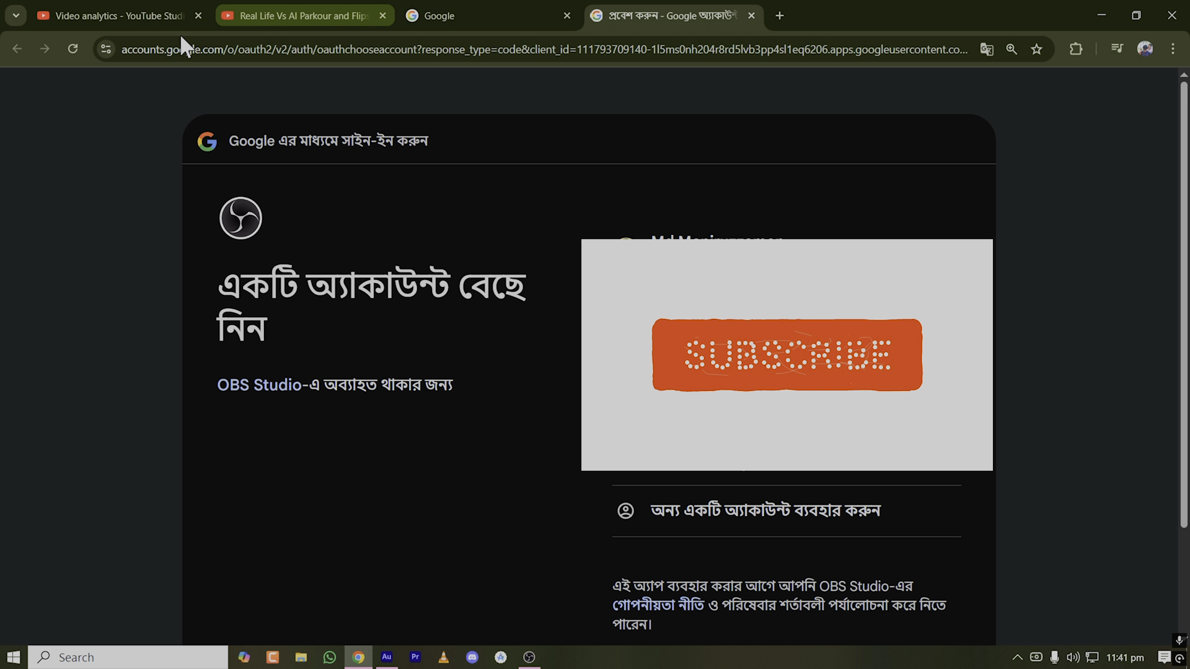
left_click(125, 15)
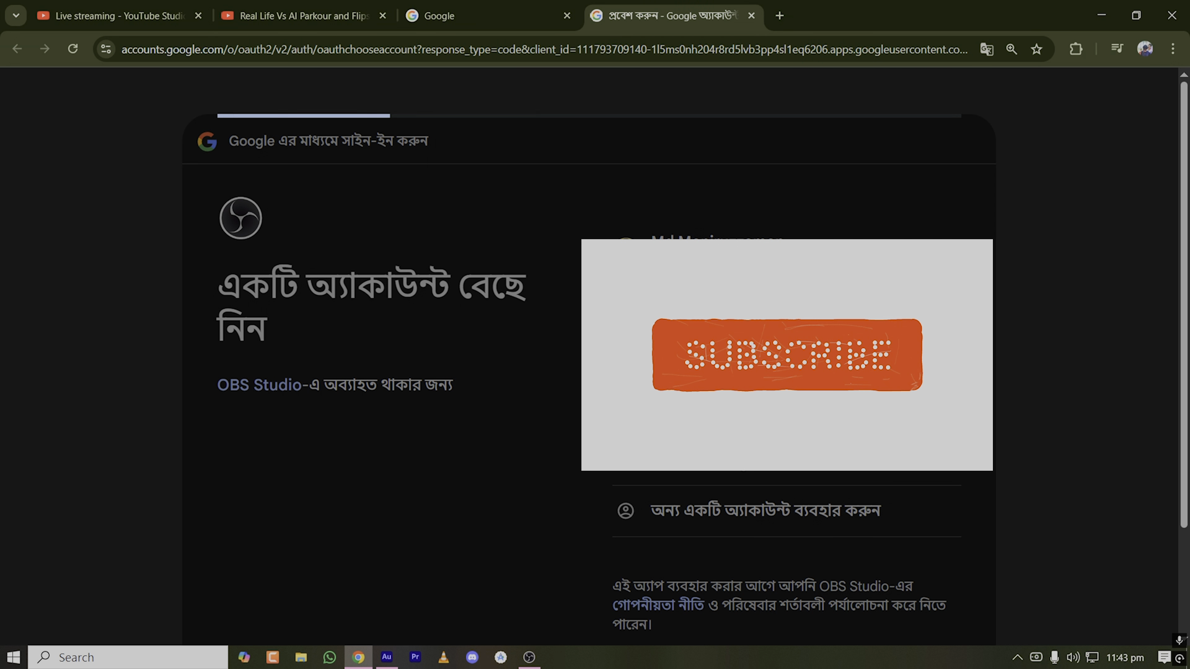
left_click(710, 234)
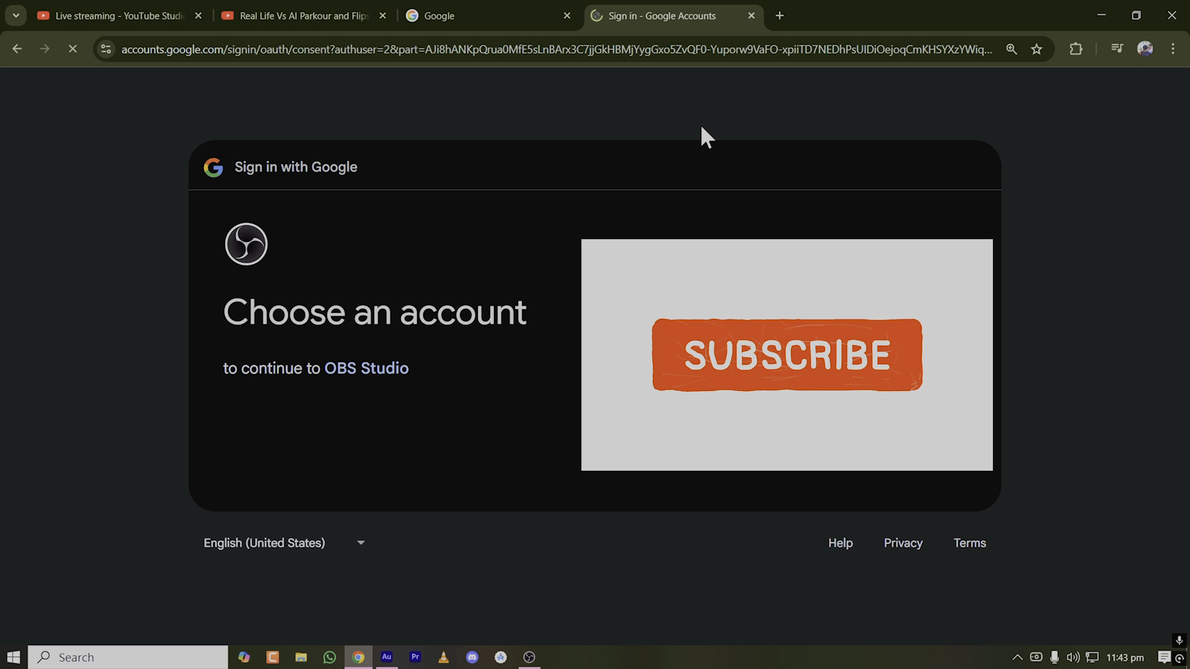
scroll(737, 428, "down", 3)
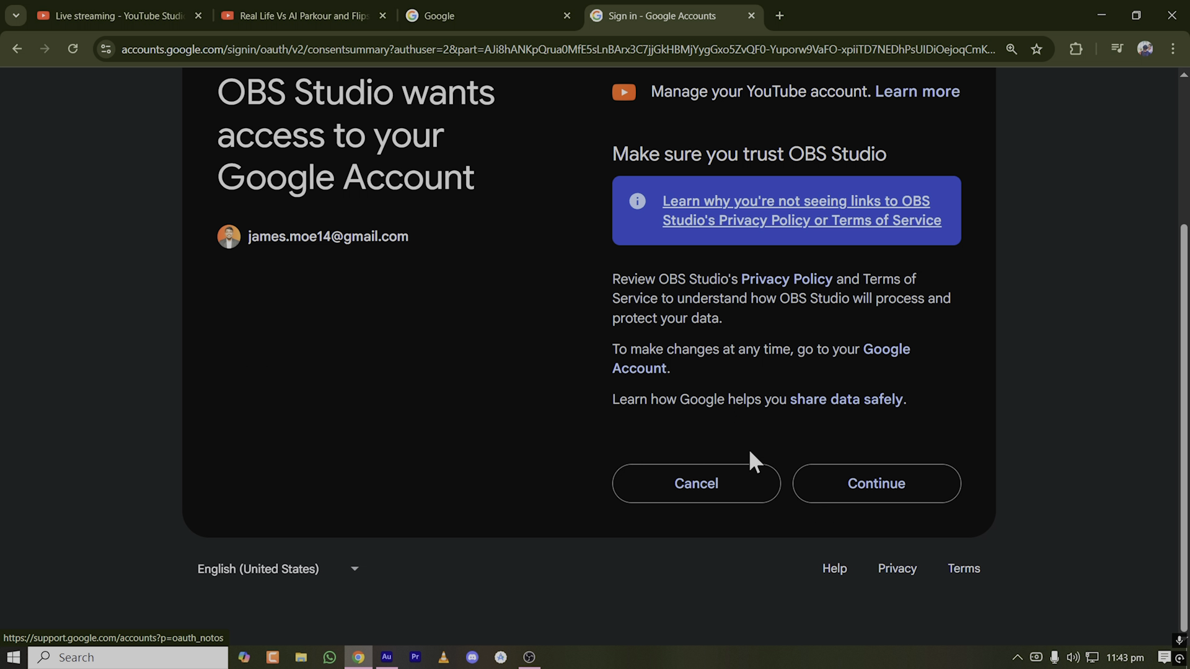
left_click(921, 494)
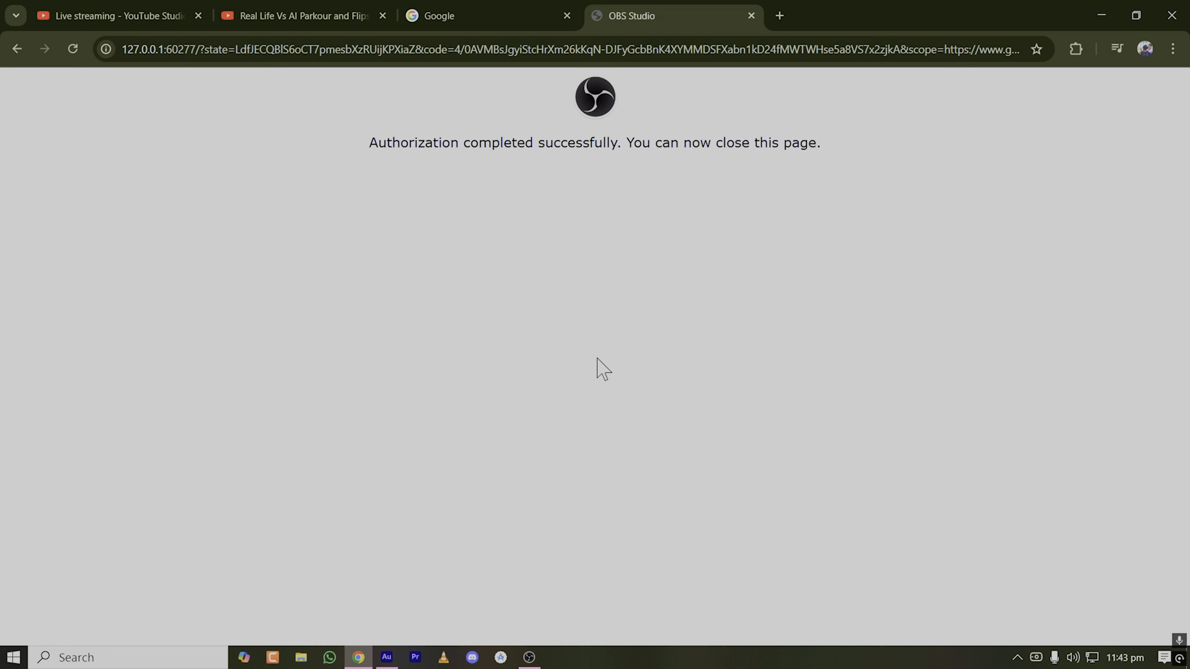
left_click(530, 658)
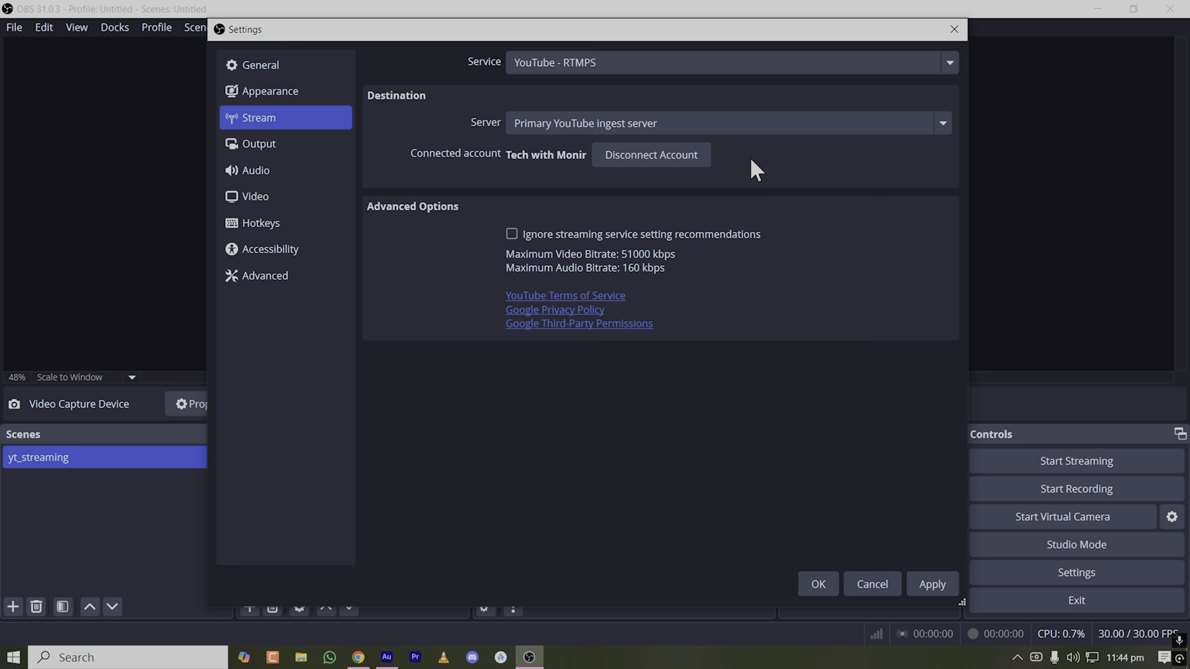
Keep the Primary YouTube ingest server for the connected account and apply the stream settings
left_click(578, 119)
left_click(586, 99)
left_click(927, 586)
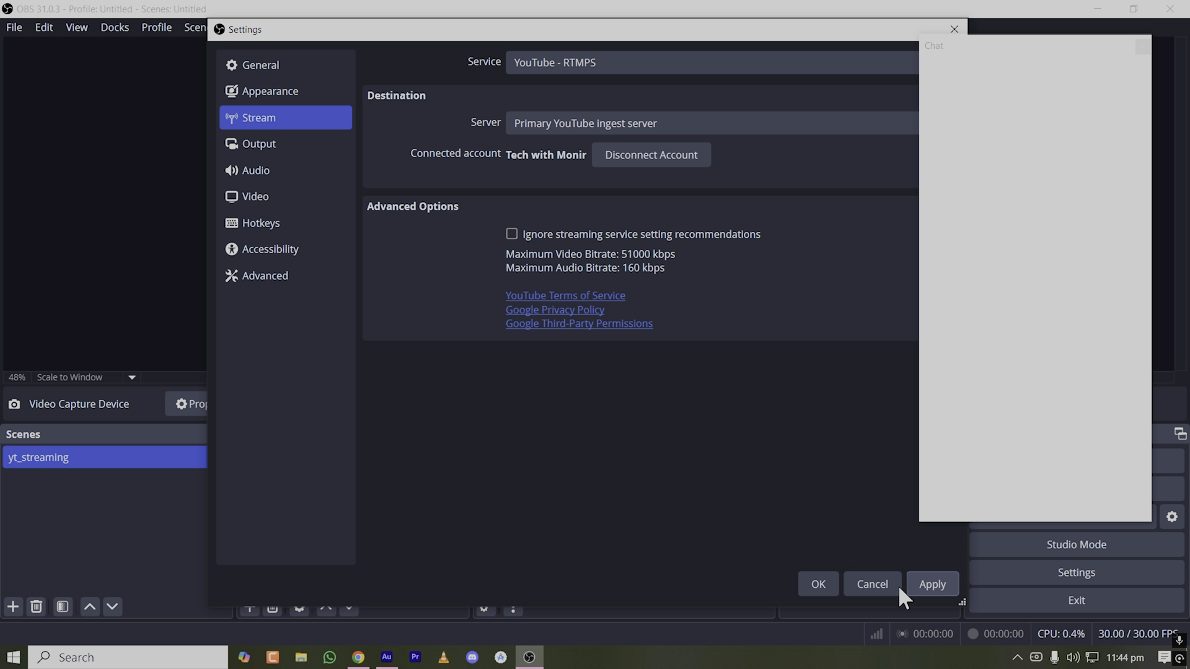
Close the settings, the floating YouTube Chat dock and the YouTube Live Control Panel, turning off the dock-closing notice
left_click(811, 576)
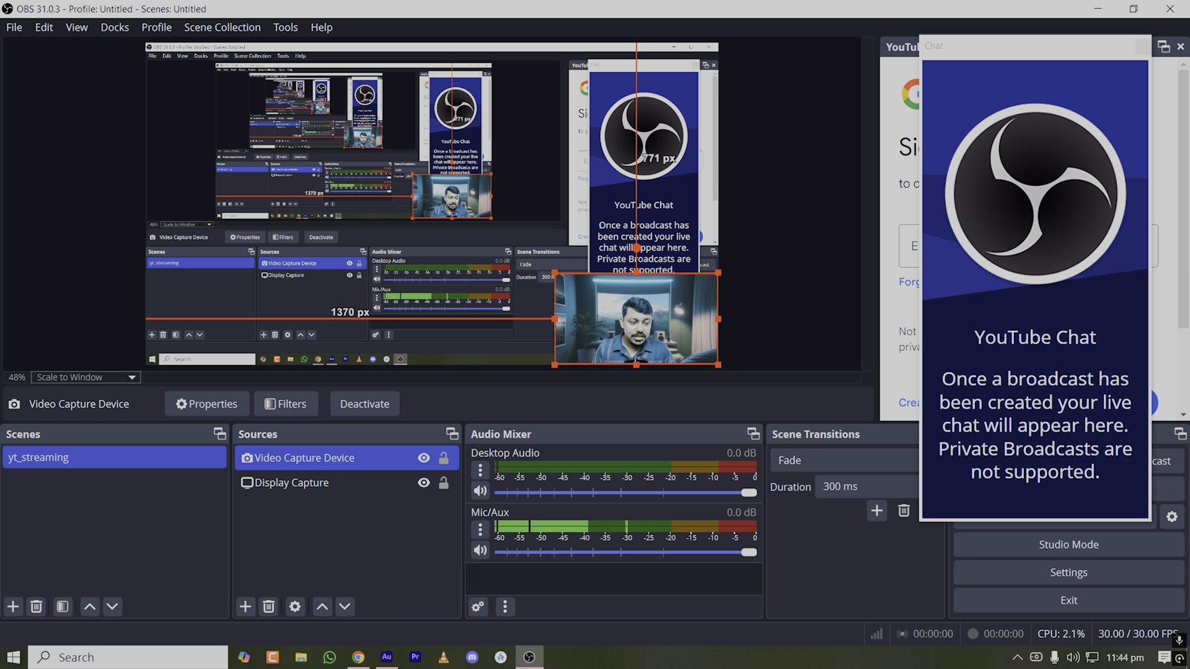
left_click(1067, 50)
left_click_drag(1067, 50, 1025, 63)
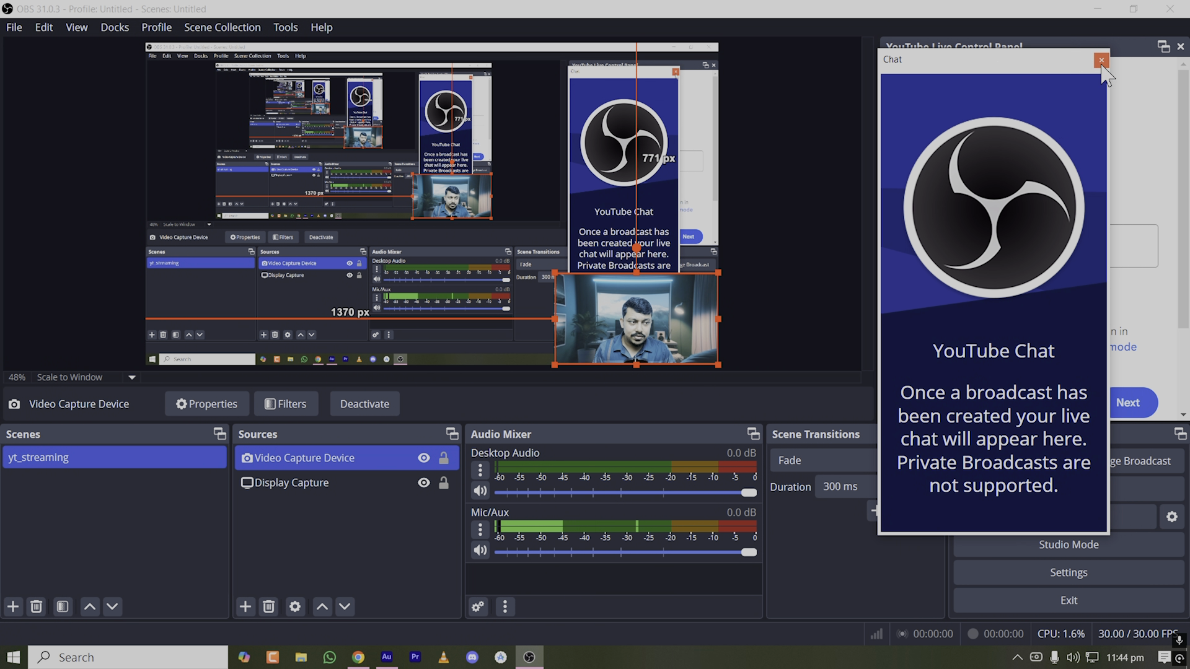
left_click(1101, 62)
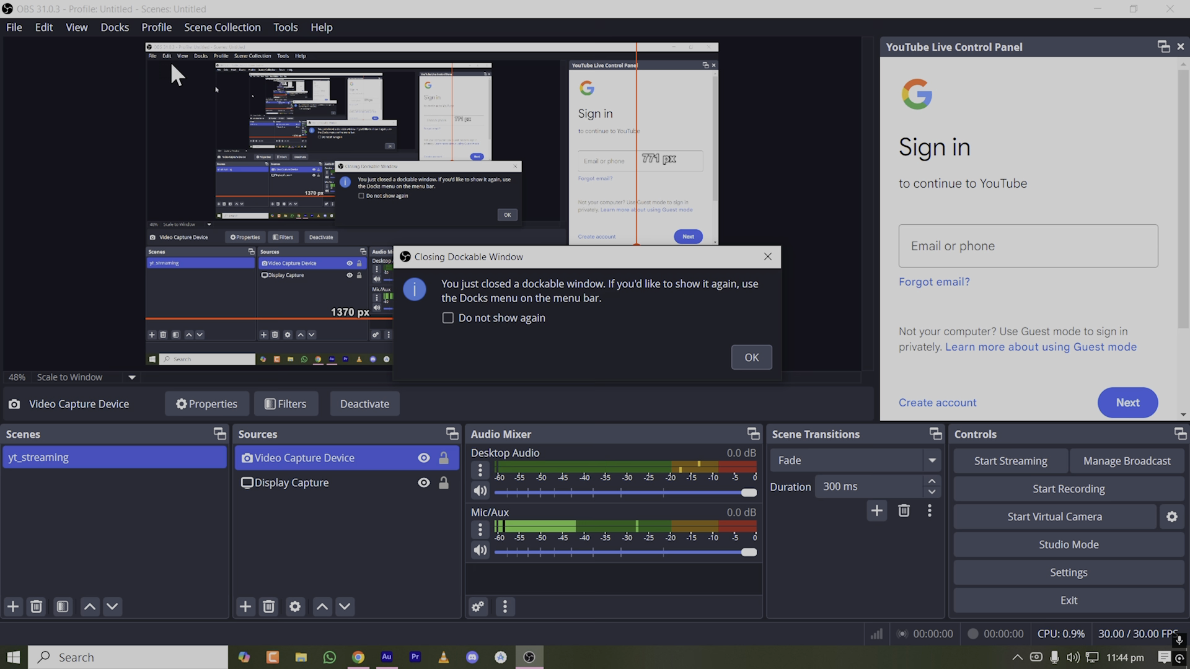
left_click(447, 318)
left_click(748, 357)
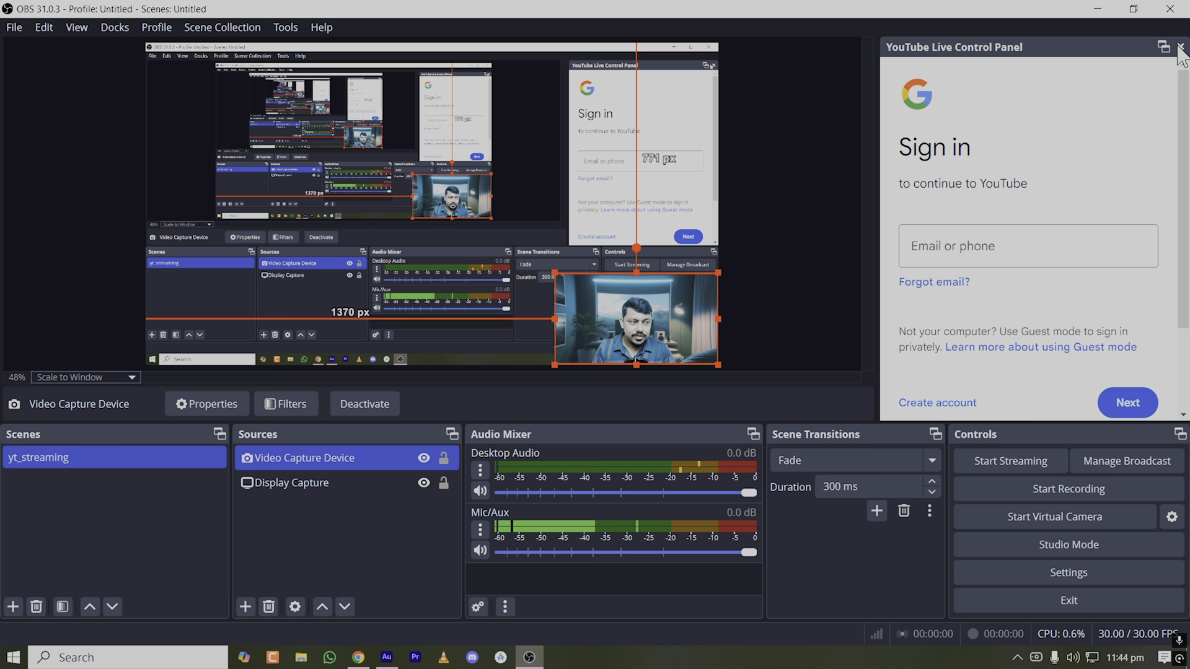
left_click(1180, 46)
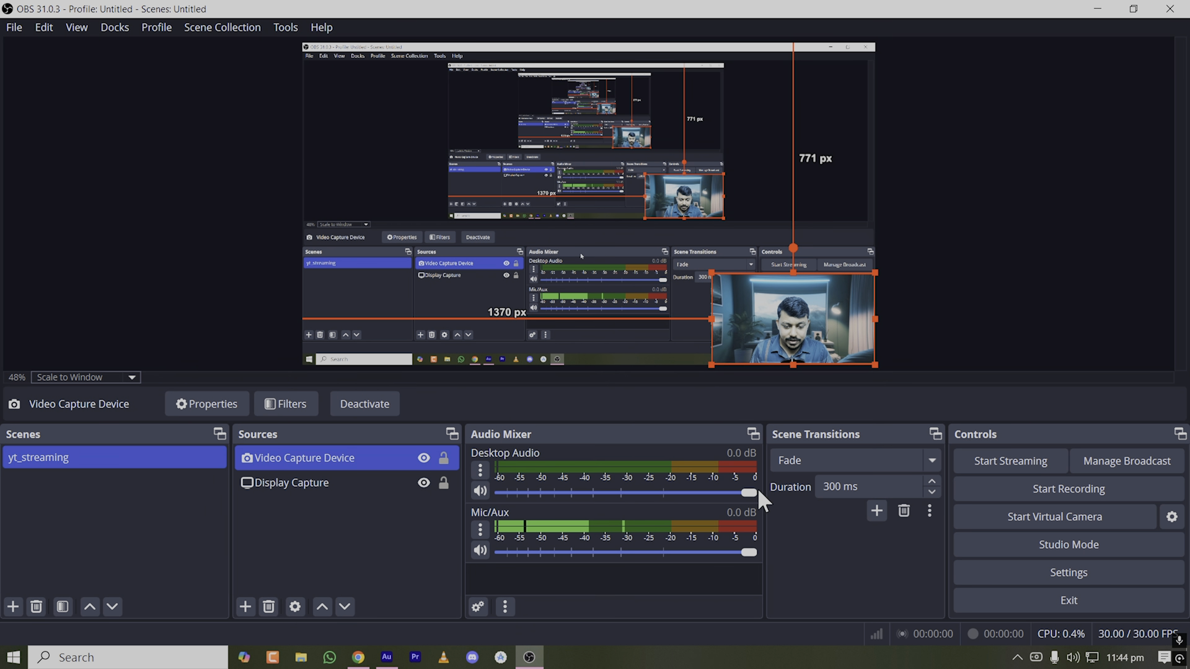
Set the Windows speaker volume to 61
left_click(1074, 658)
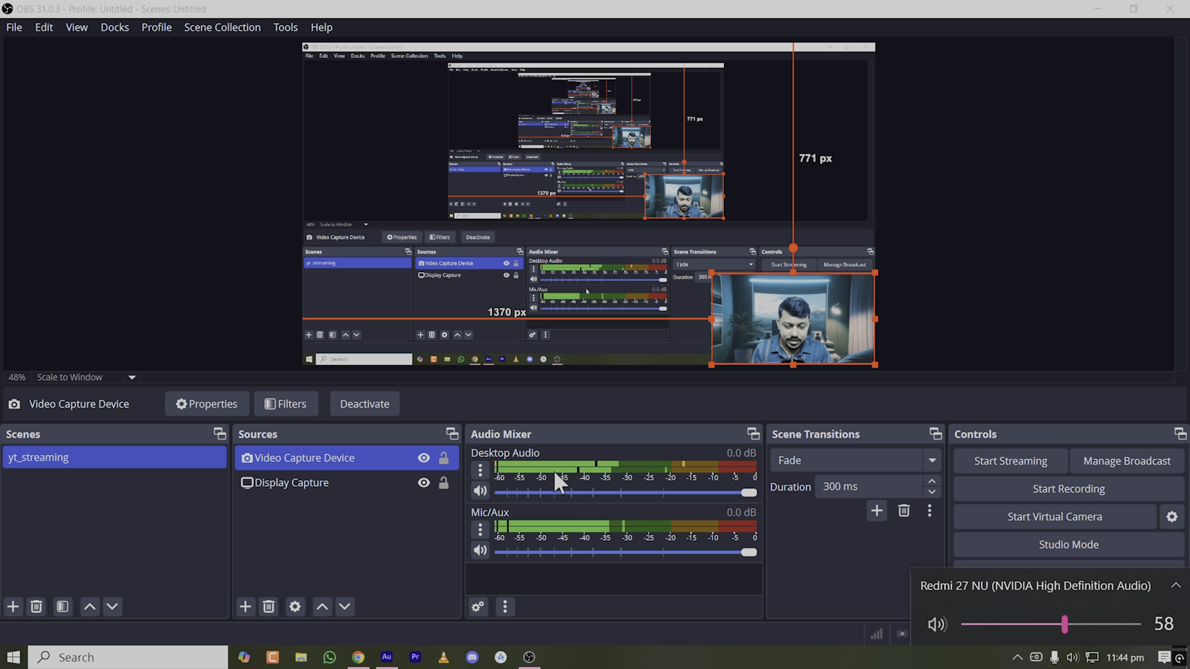
left_click(1084, 624)
left_click_drag(1084, 625, 1070, 624)
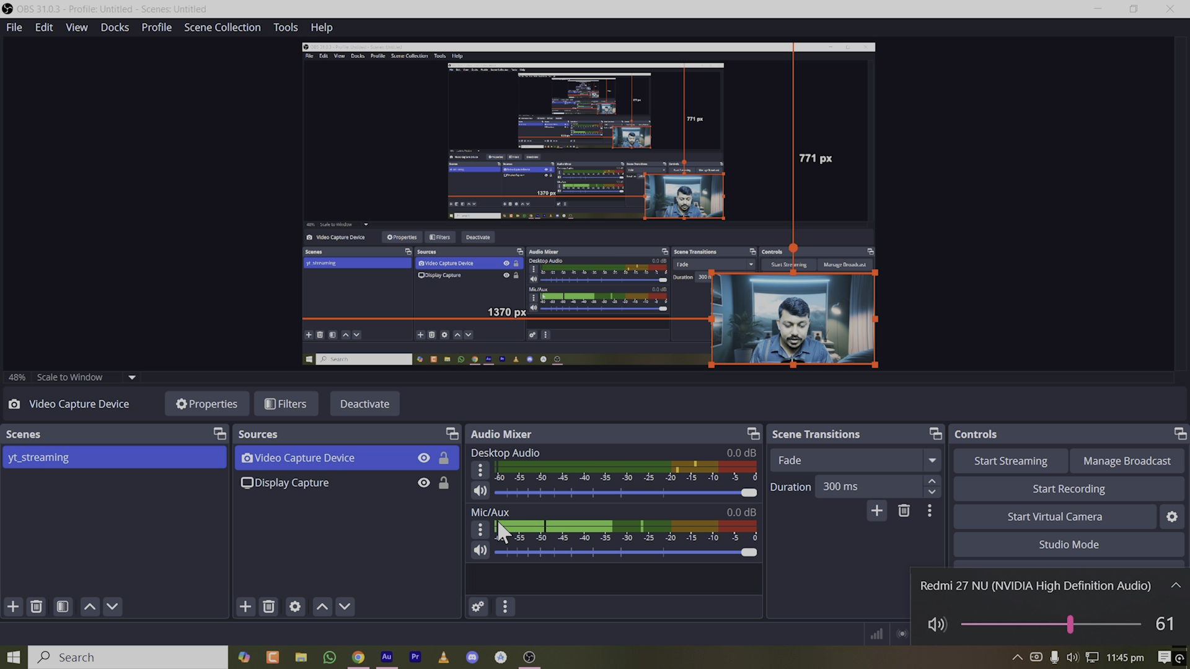
Check which input devices are available in the Mic/Aux properties, leaving the selected device as it is
left_click(481, 528)
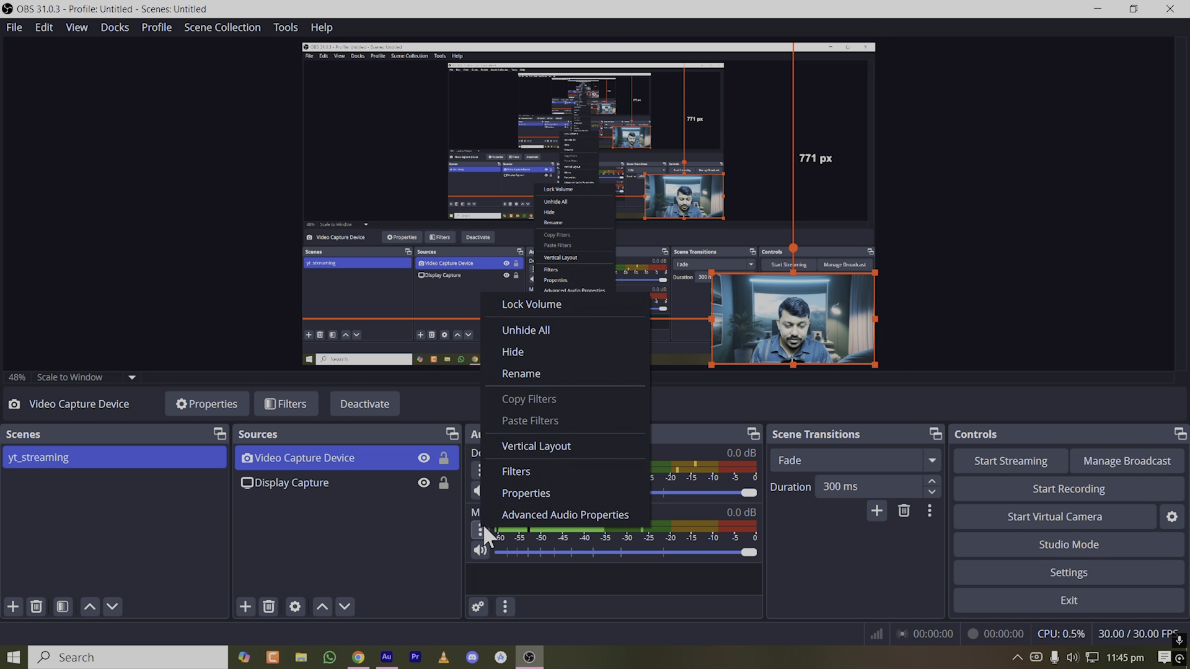
left_click(579, 491)
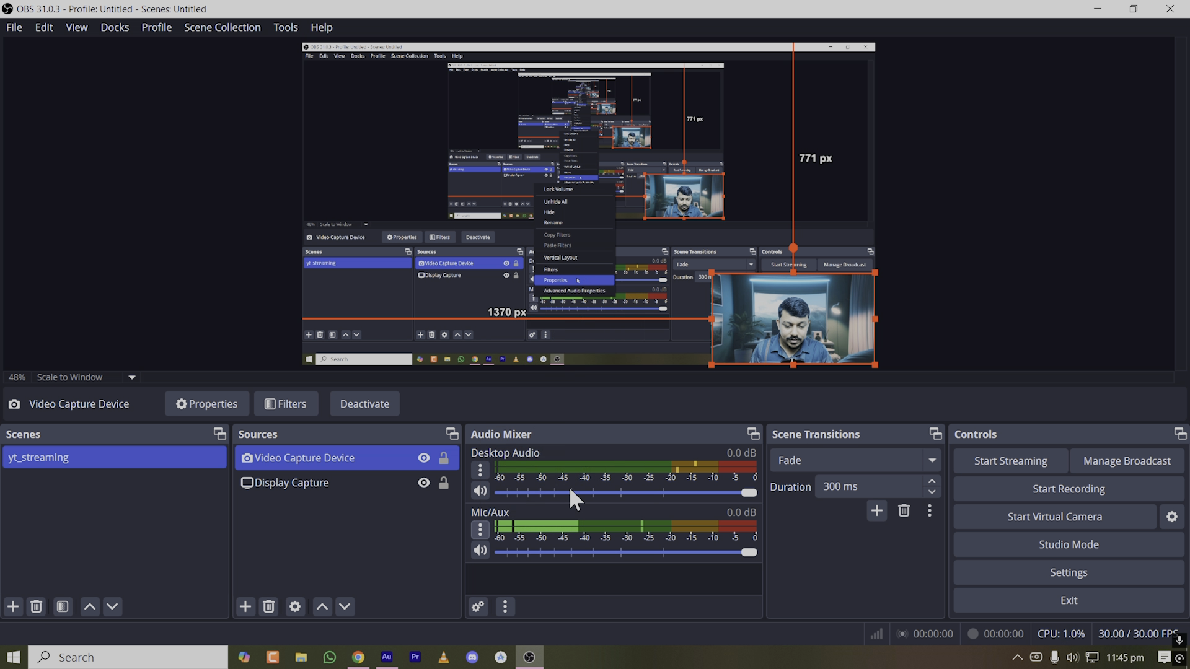
left_click(515, 113)
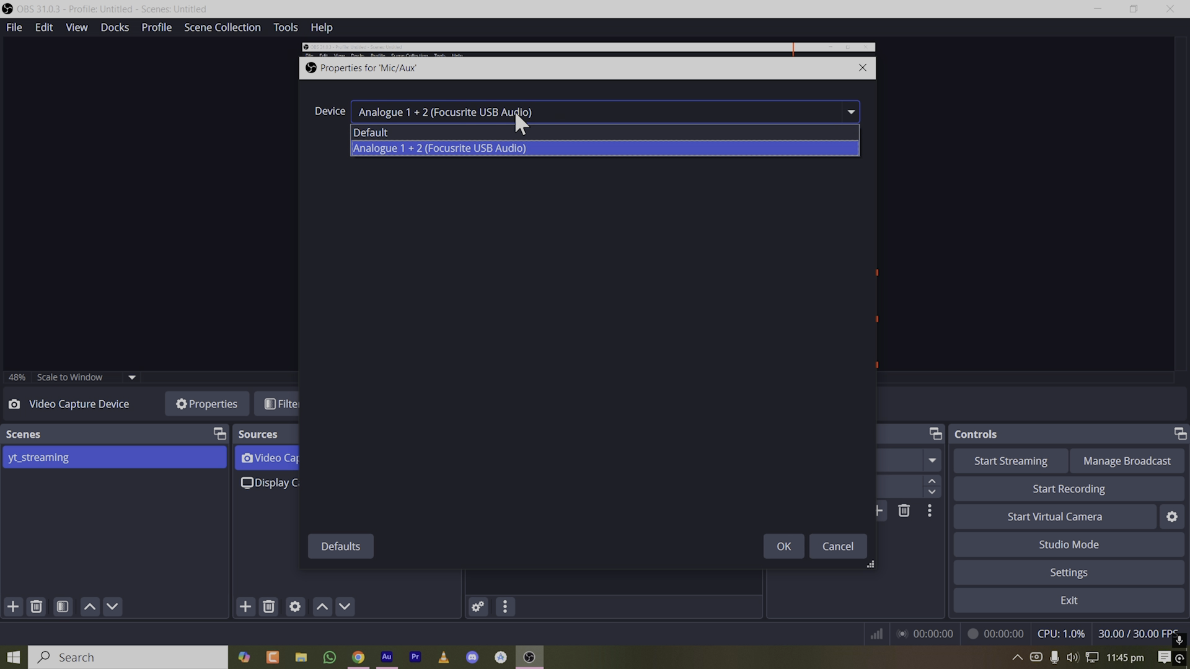
left_click(515, 114)
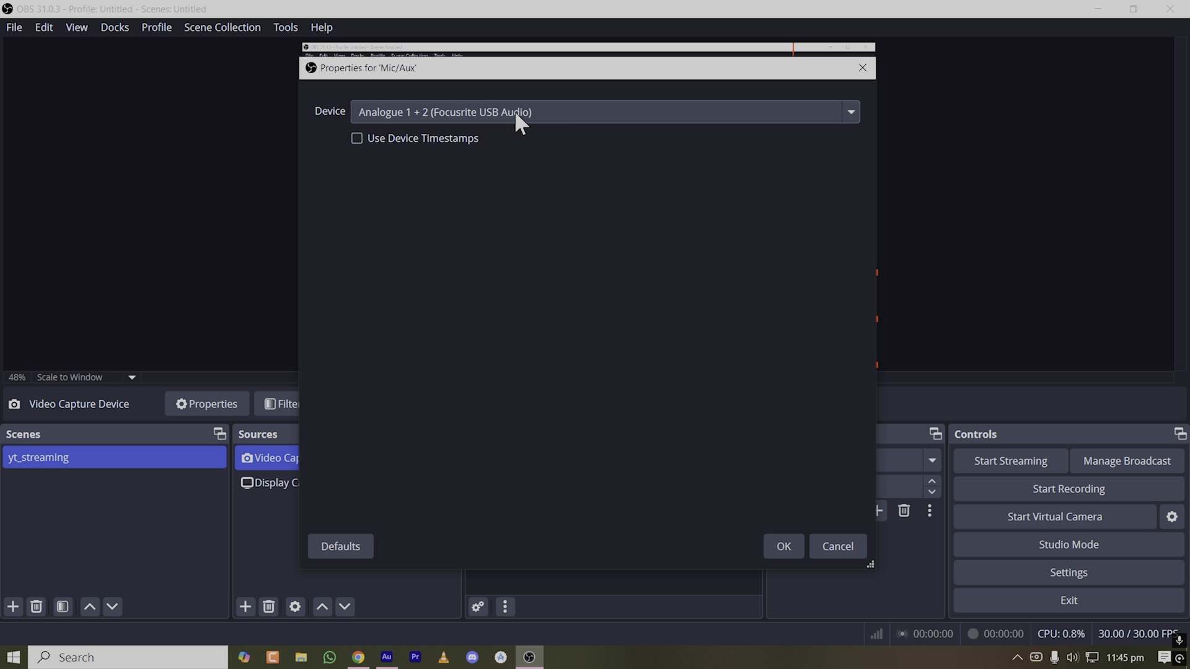
left_click(866, 68)
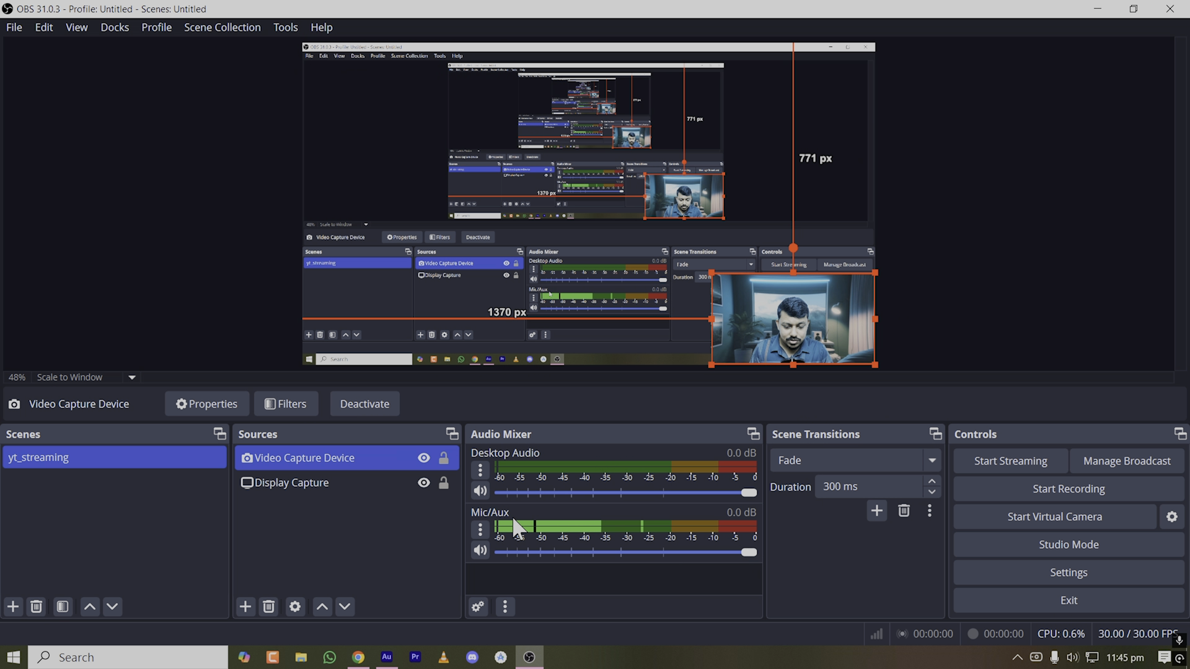
right_click(480, 550)
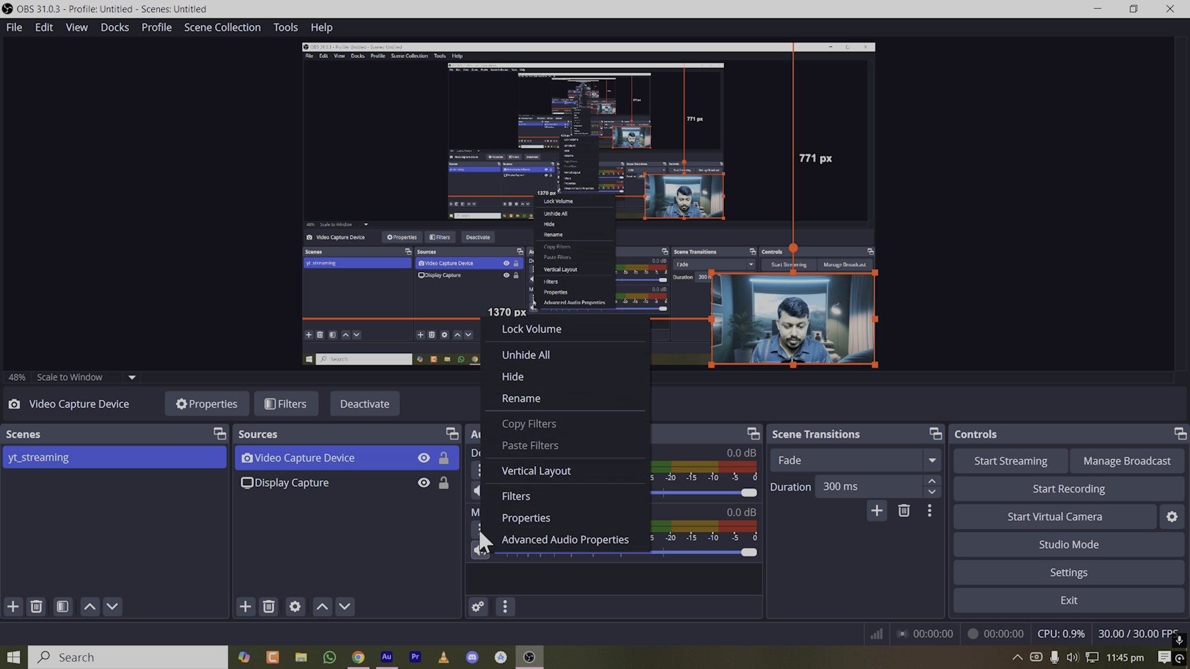
right_click(477, 522)
right_click(477, 520)
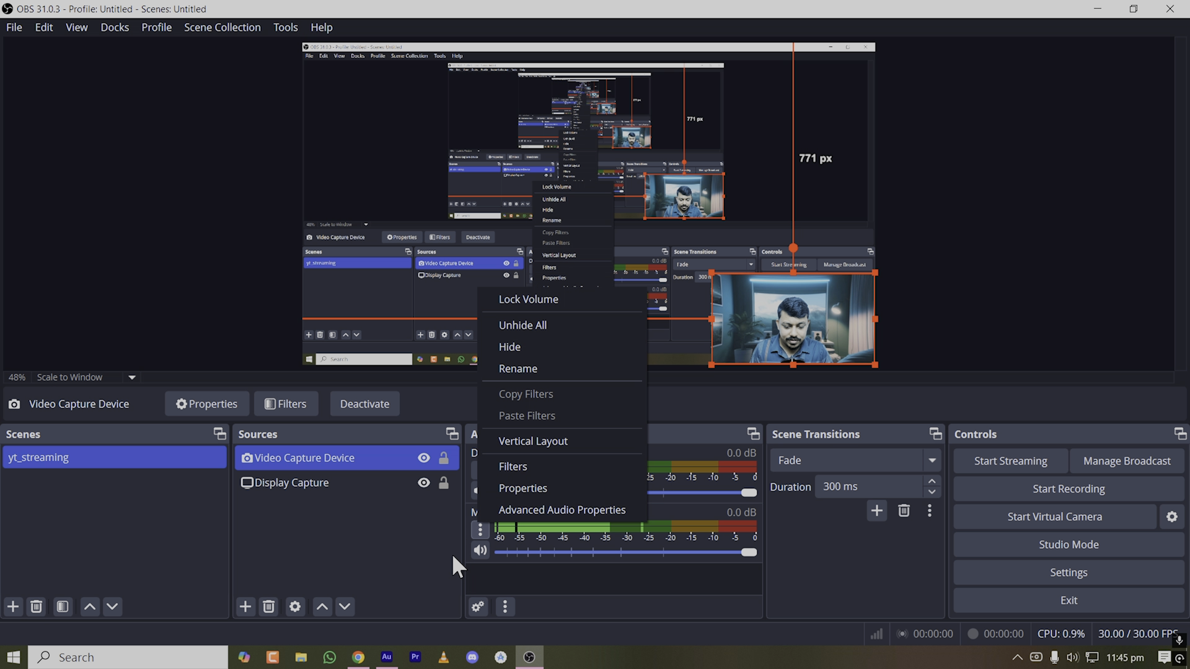
left_click(493, 585)
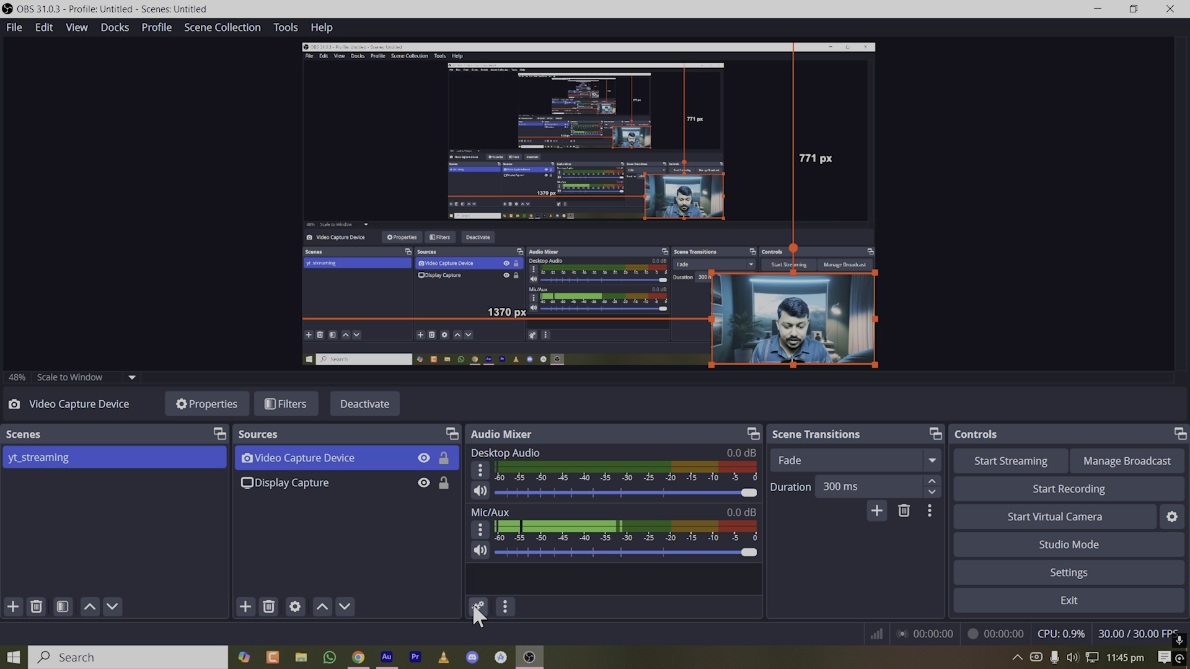
Switch Mono off and back on for Mic/Aux in the Advanced Audio Properties, and close them
left_click(478, 606)
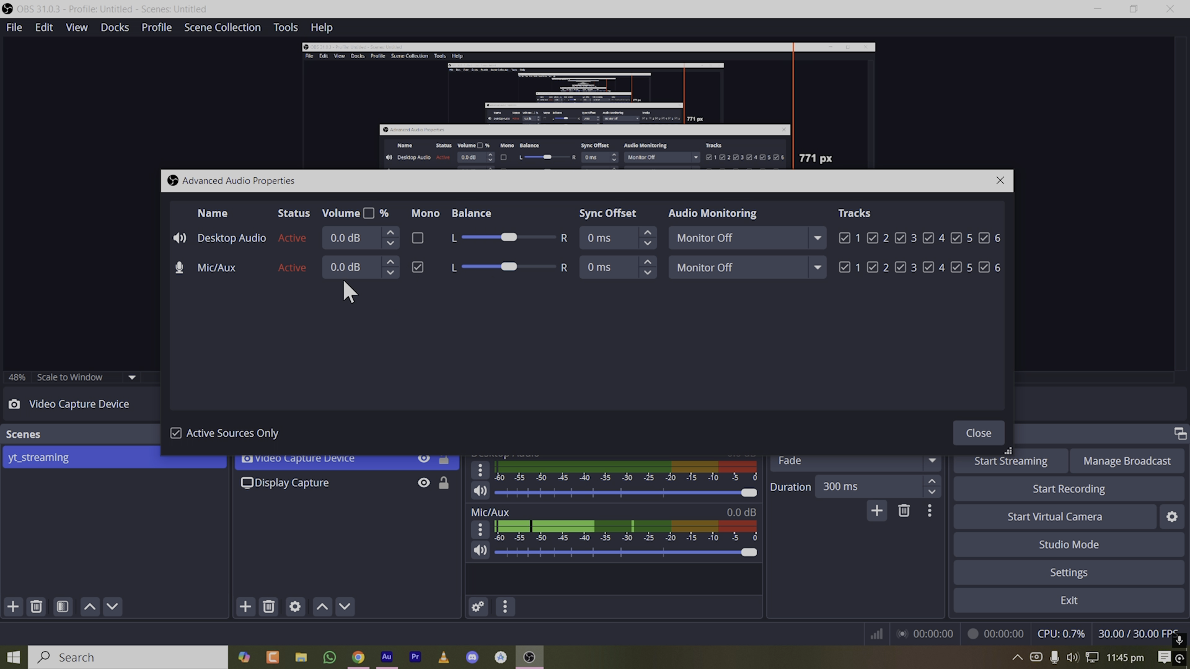
left_click(417, 267)
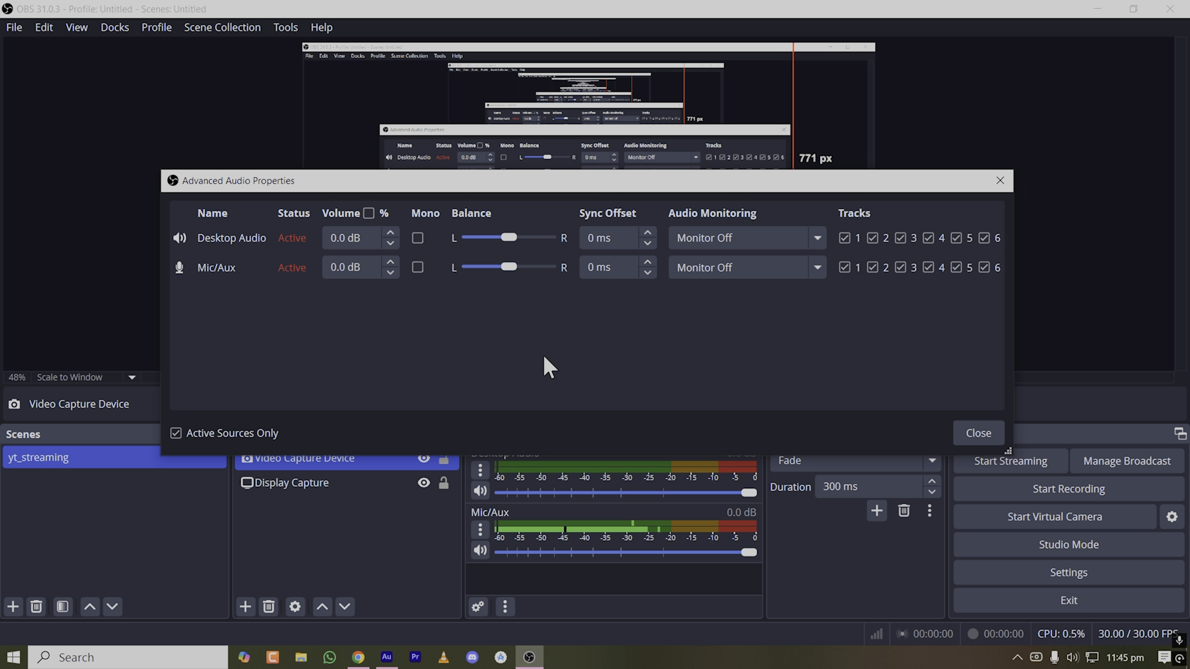
left_click(419, 267)
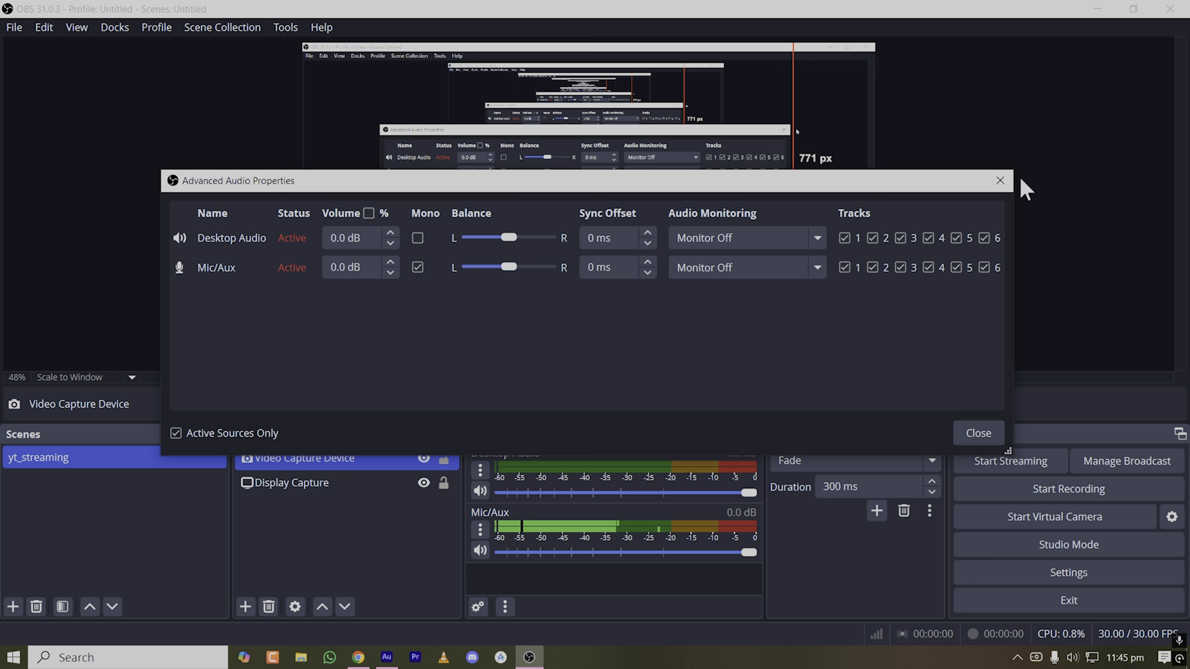
left_click(1000, 181)
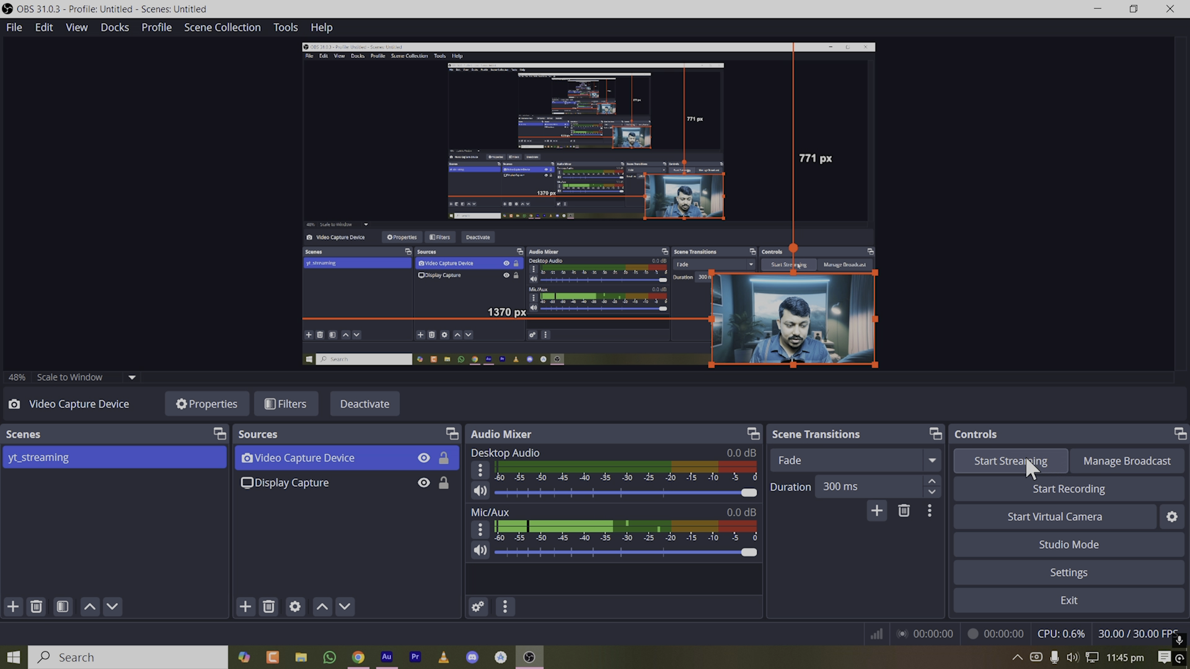
Switch to the YouTube Studio live streaming page in Chrome and change the stream's title to "Test streaming from obs"
left_click(358, 656)
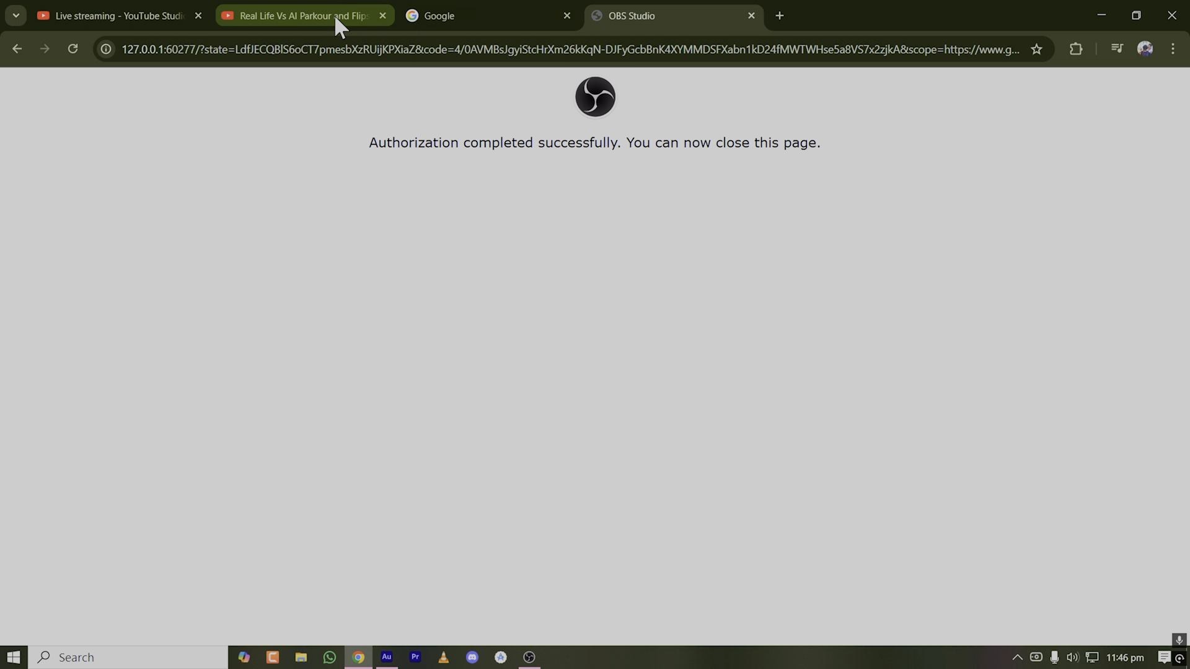
left_click(93, 21)
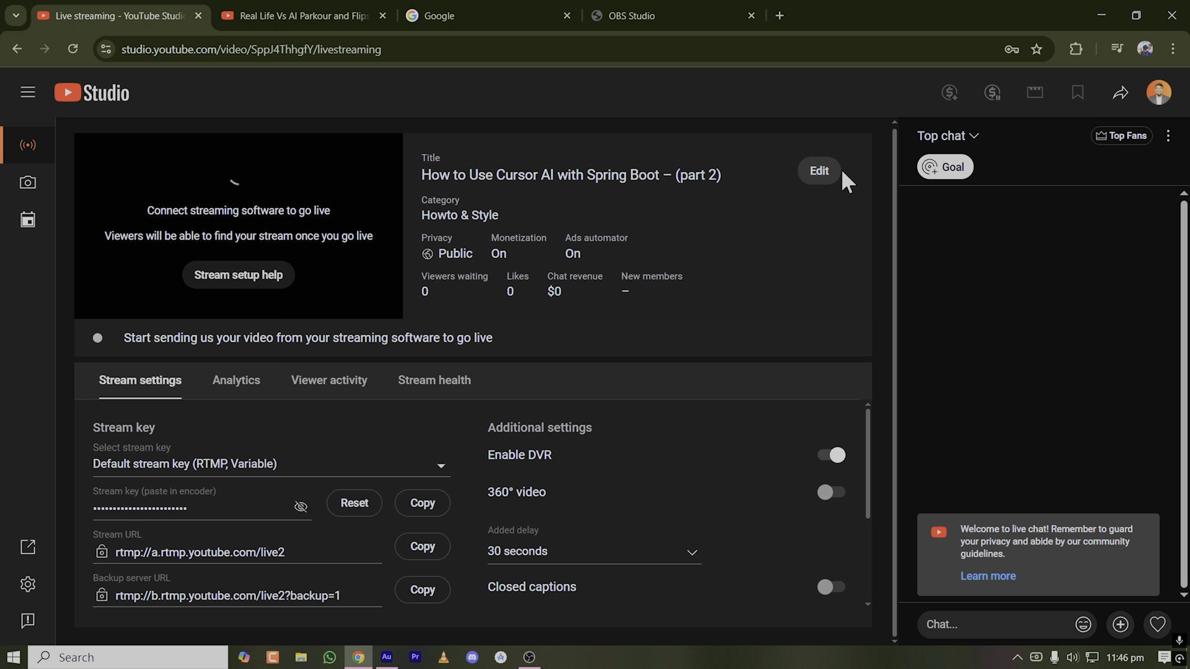
left_click(817, 171)
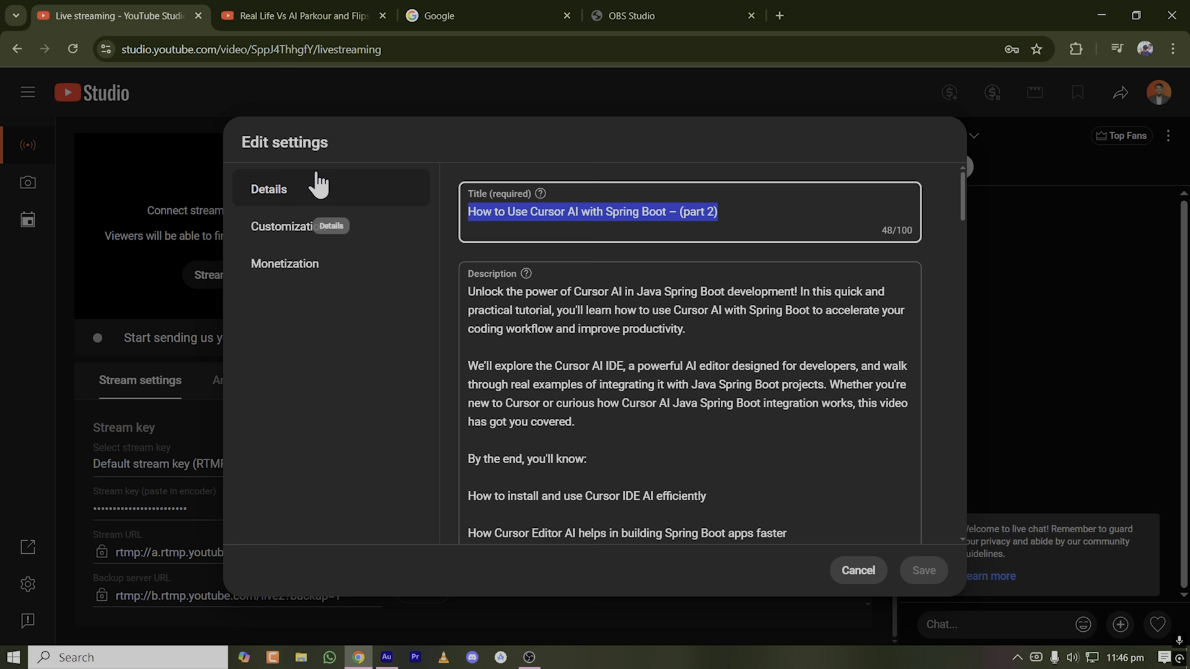
key("BackSpace")
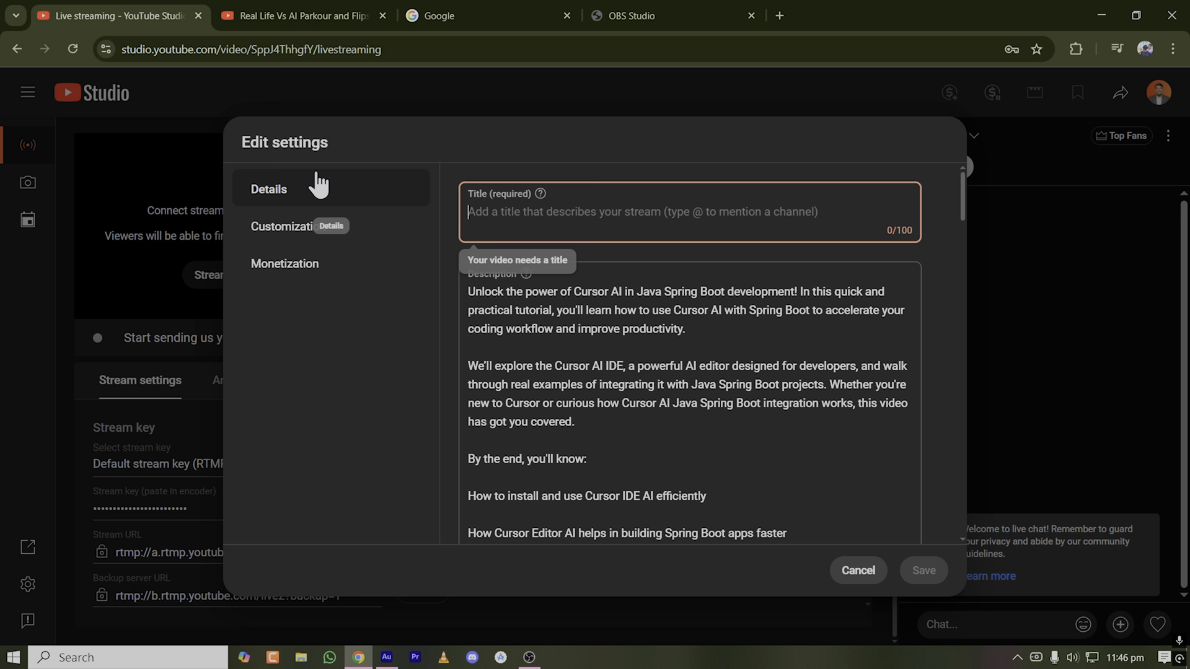
type("Test streaming fro")
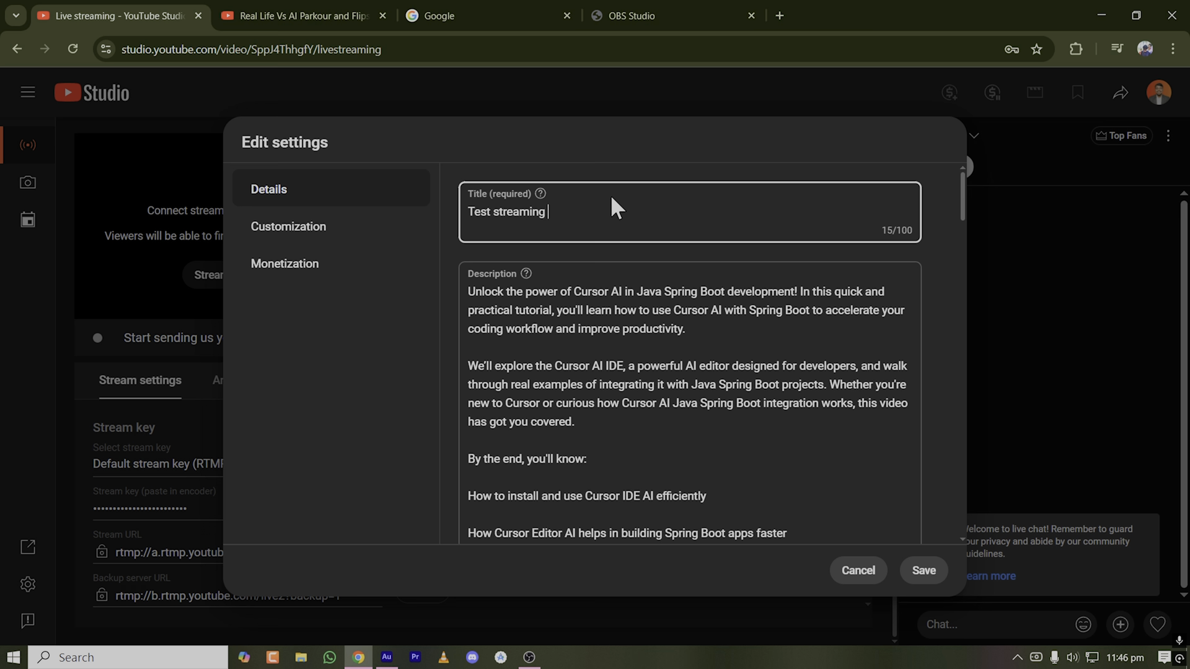
type("m obs")
Replace the stream's whole description with a dash and save the edited stream details
left_click(594, 403)
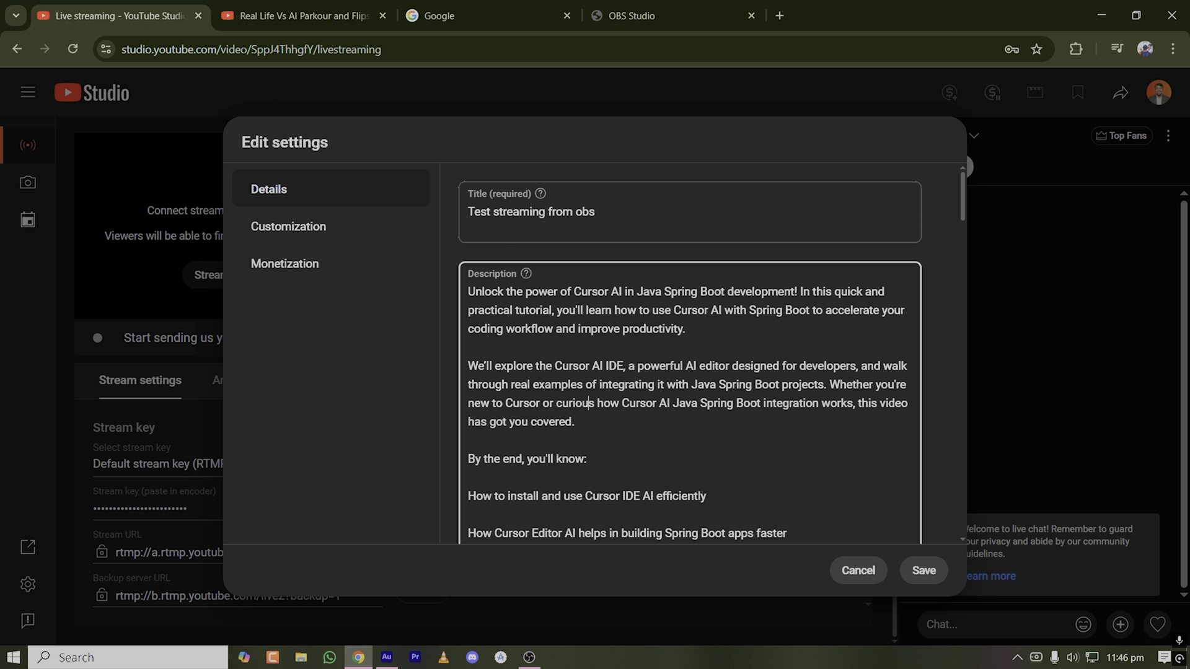
key("ctrl+a")
key("BackSpace")
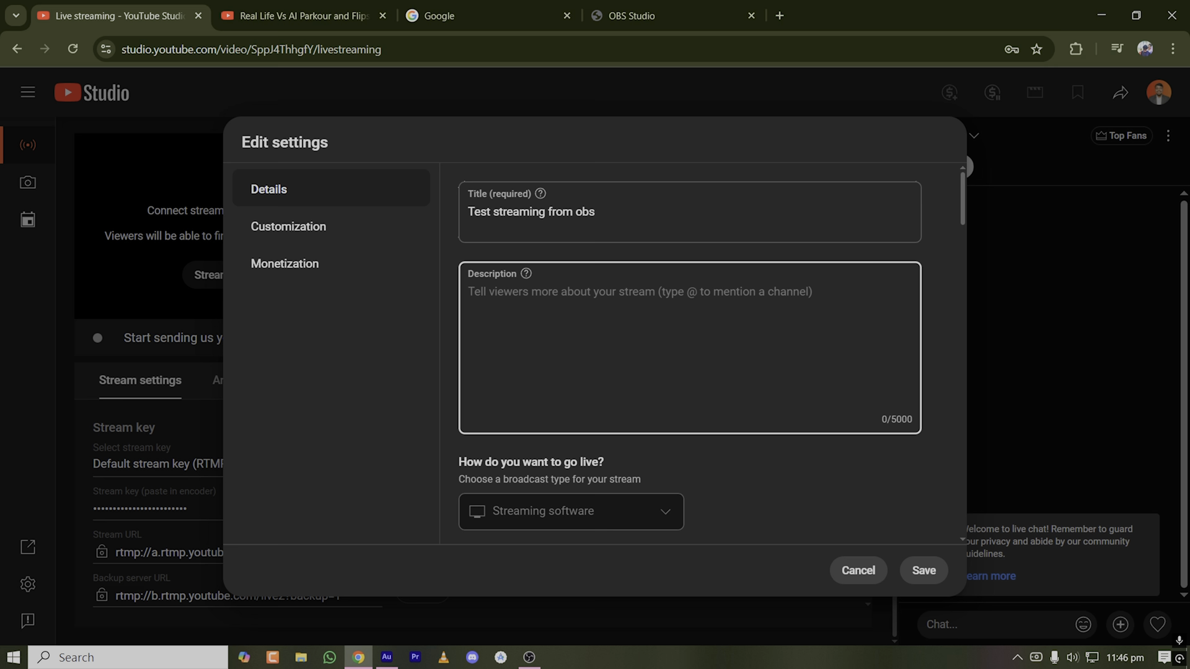
type("-")
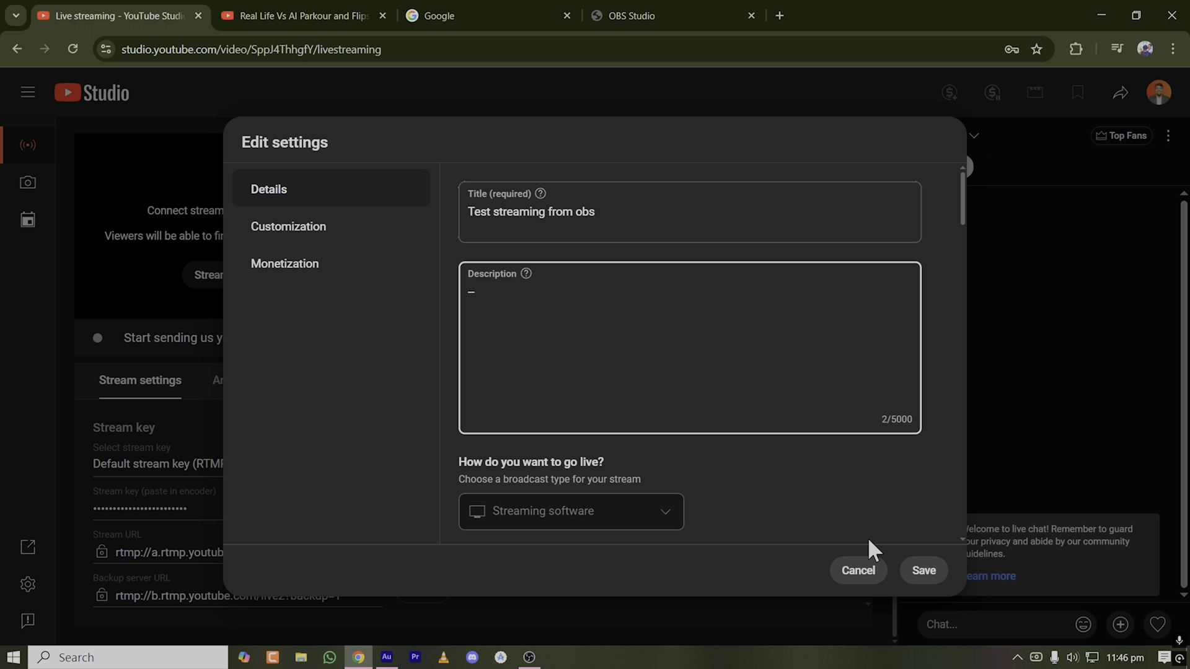
left_click(923, 570)
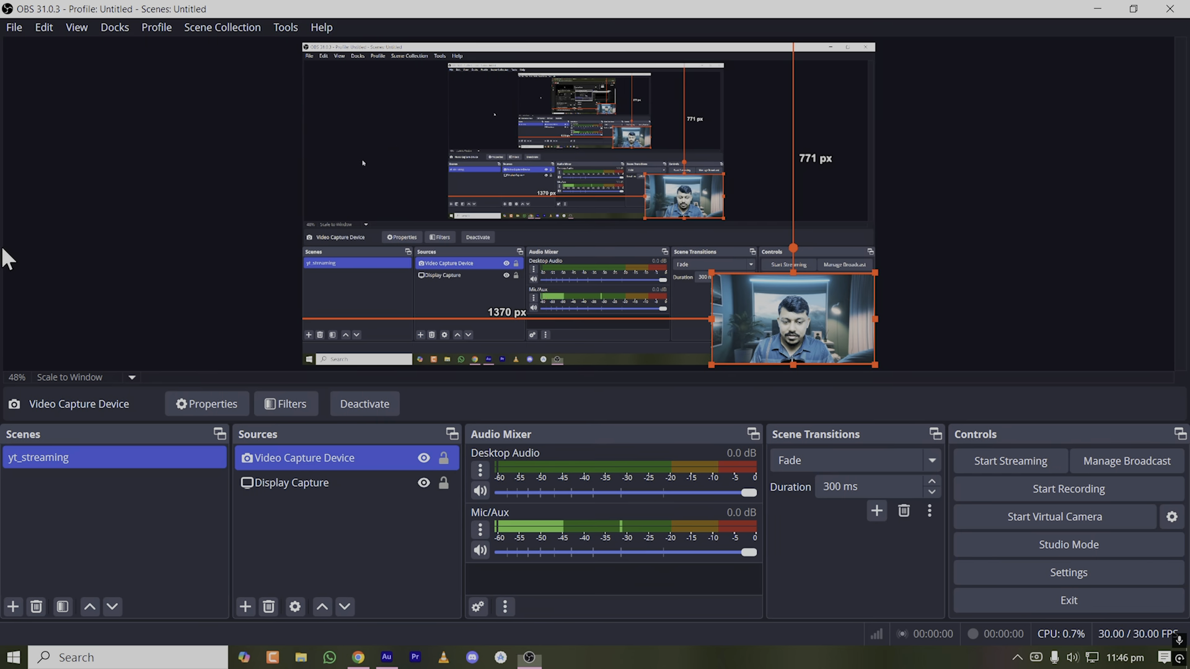
Return to OBS, try to start streaming, and open the YouTube broadcast setup, checking the stream page in Chrome along the way
key("alt+Tab")
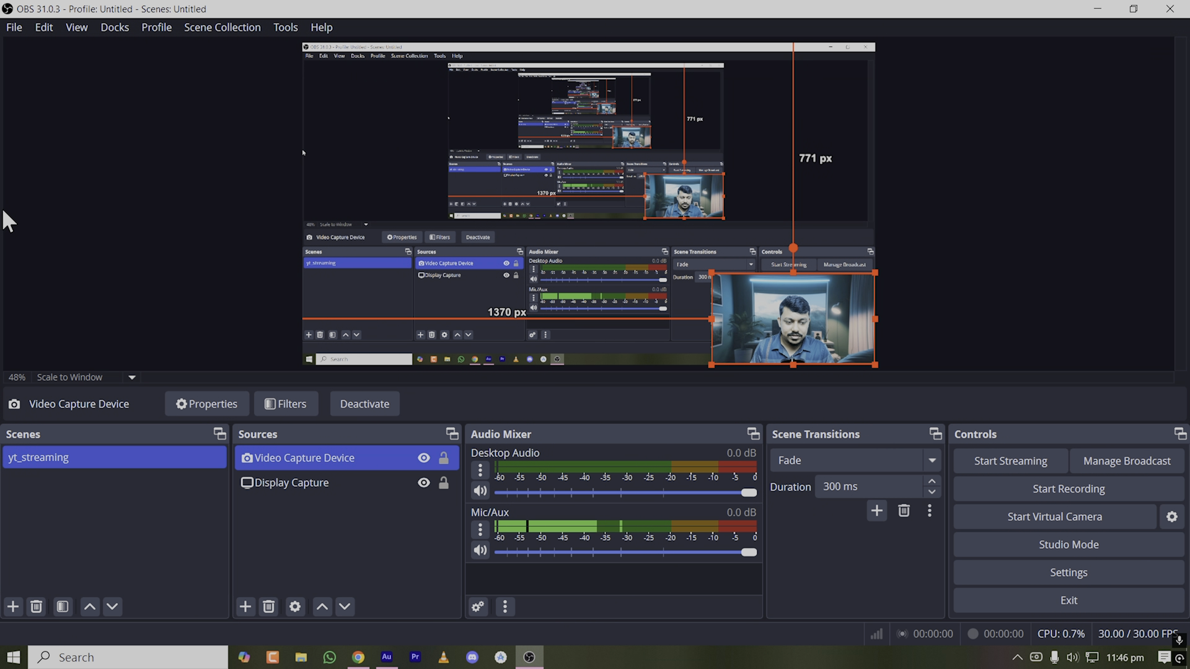
left_click(999, 455)
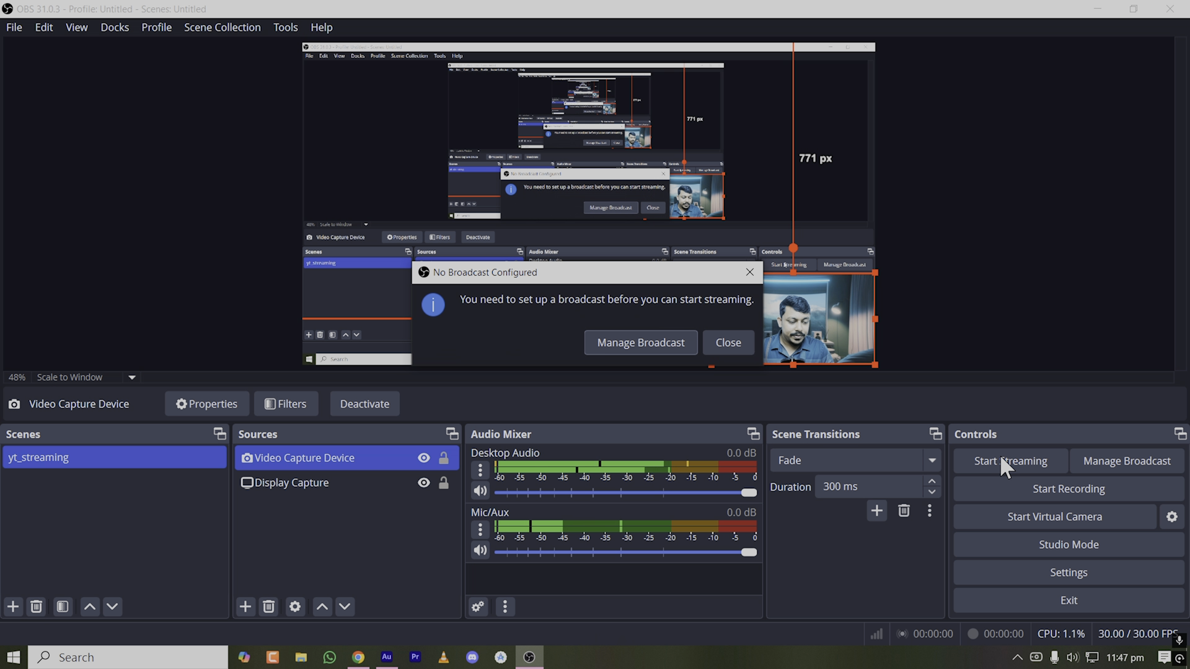
left_click(654, 337)
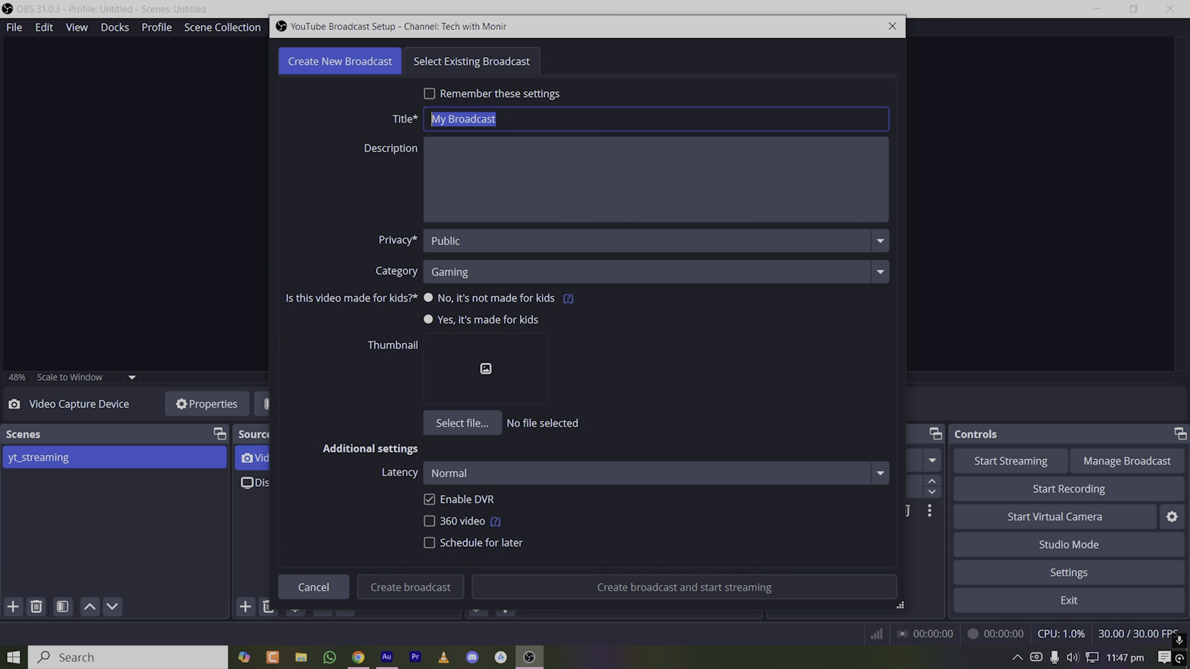
left_click(360, 660)
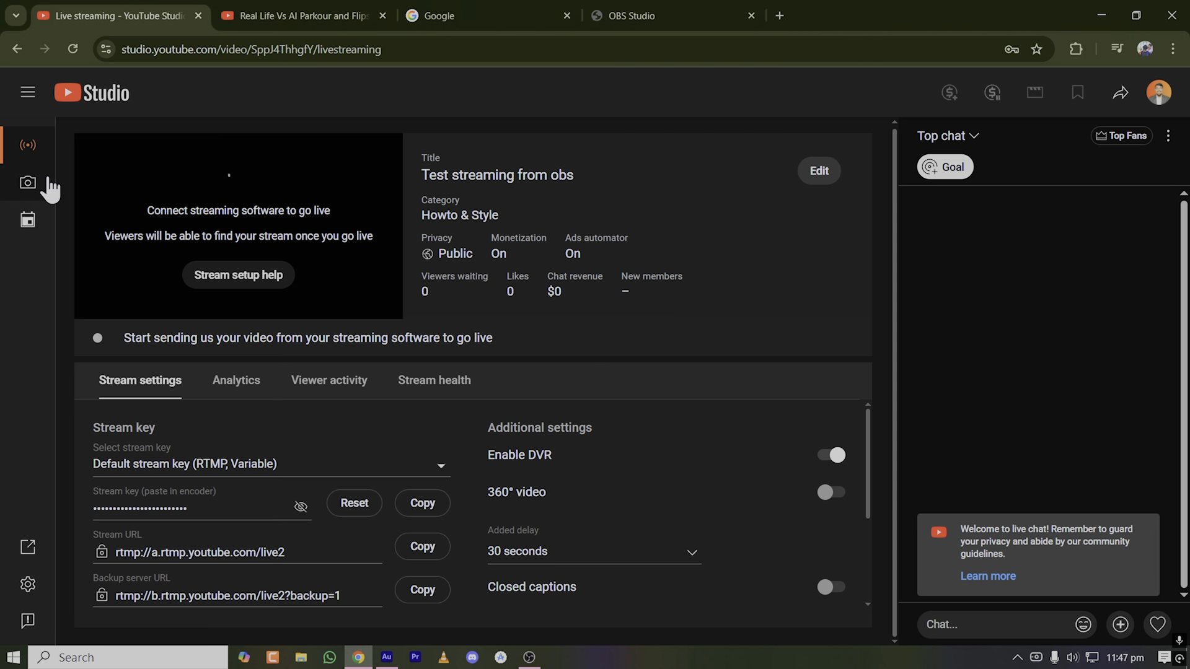
left_click(537, 662)
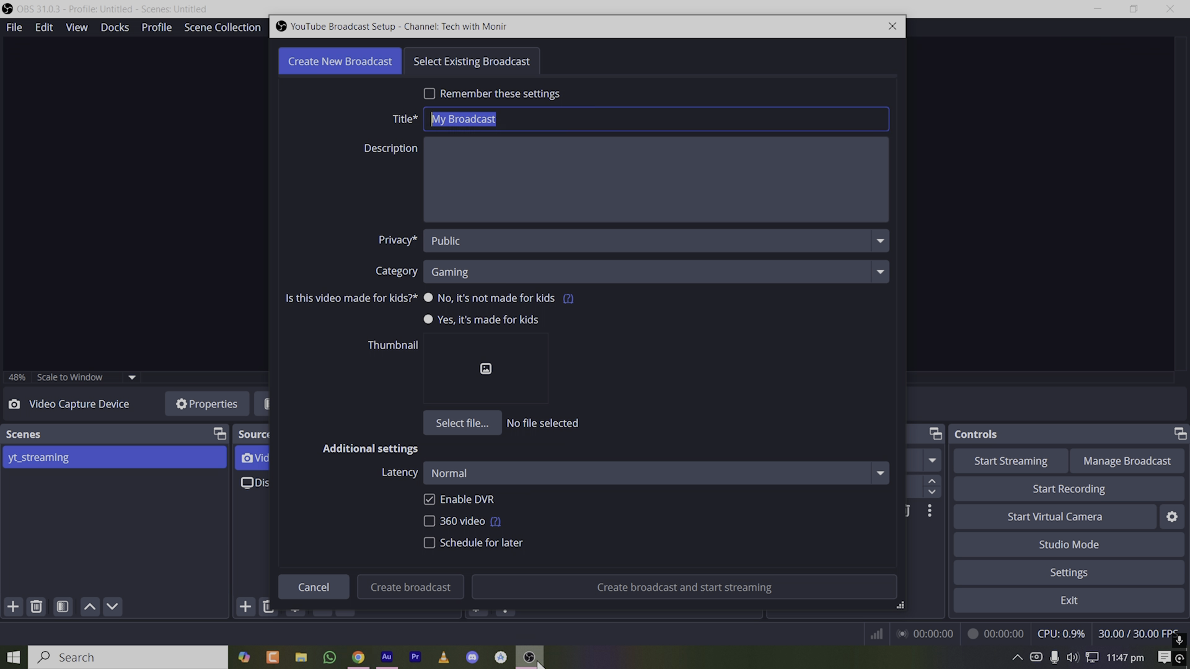
Replace the new broadcast's title with "Test OBS Streaming" and leave its description empty
left_click(496, 119)
key("ctrl+a")
key("BackSpace")
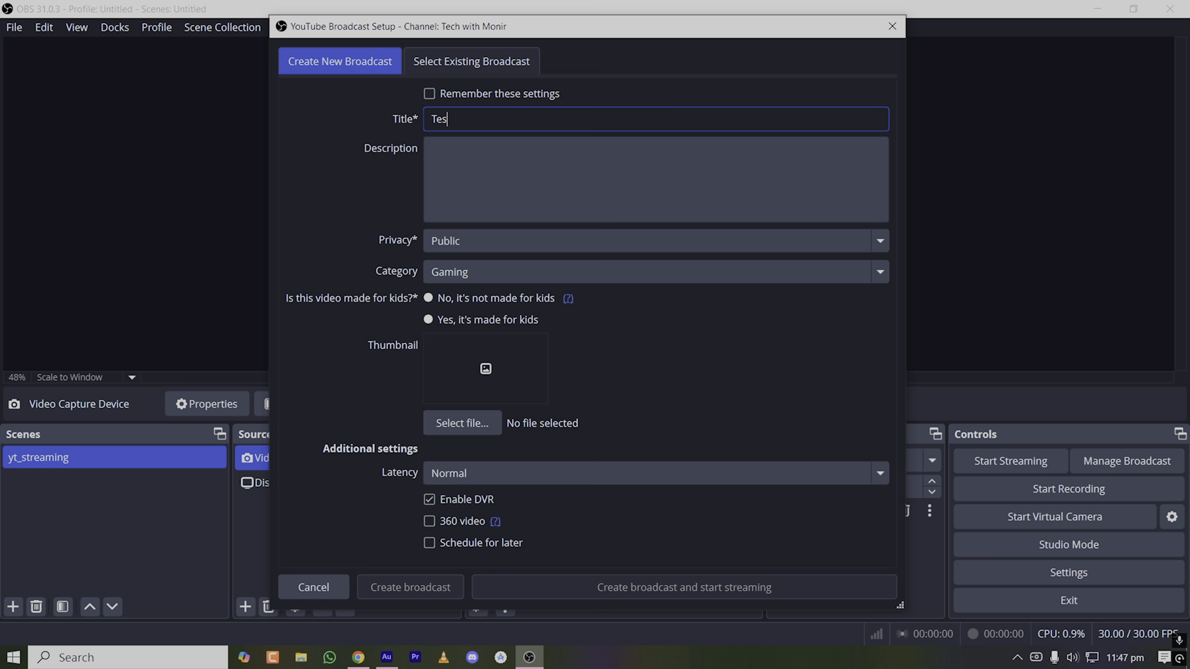
type("Test OBS Streaming")
left_click(620, 177)
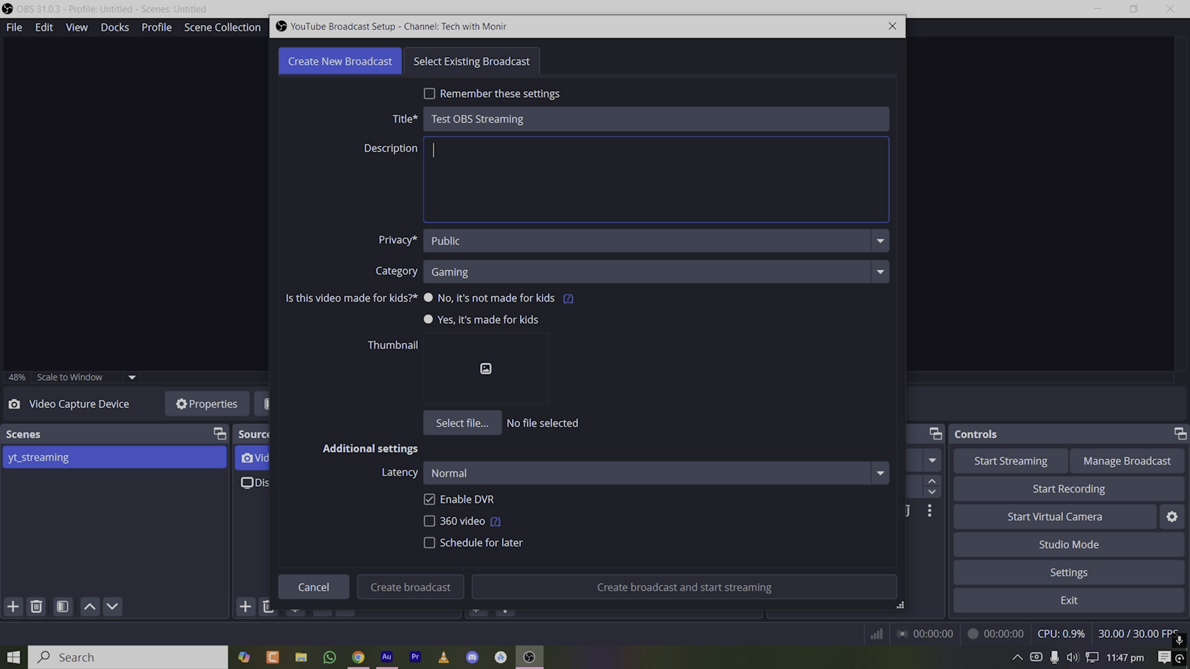
Keep the broadcast's privacy set to Public and change its category to Howto & Style
left_click(515, 241)
left_click(515, 241)
left_click(509, 265)
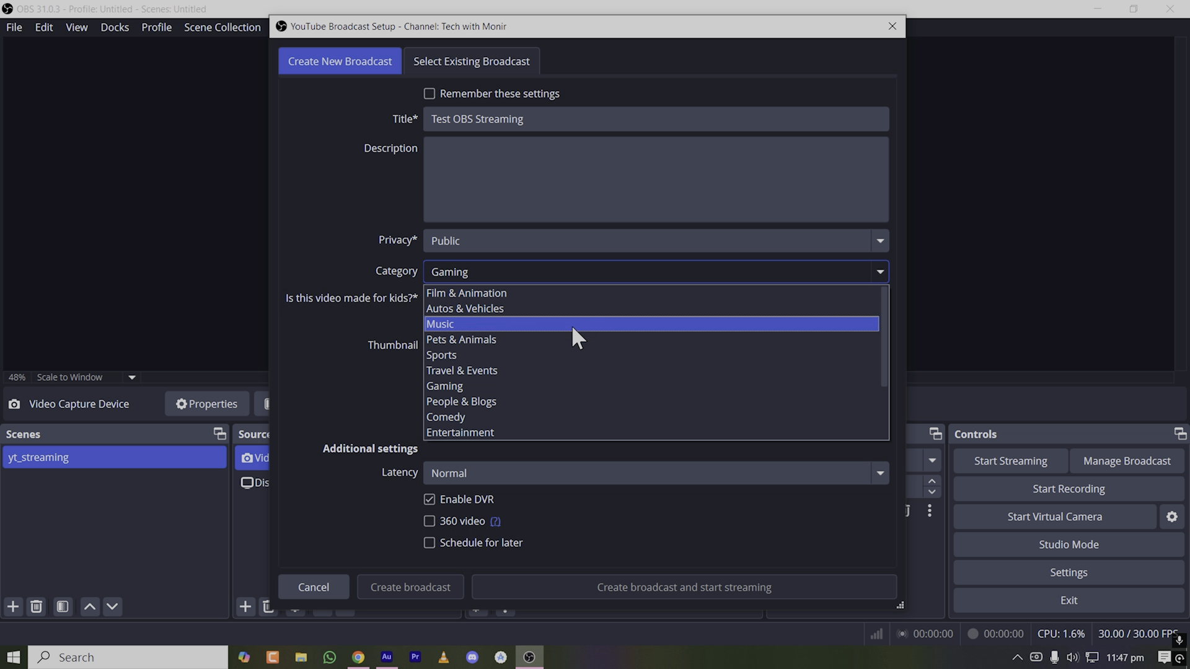
scroll(571, 325, "down", 2)
left_click(574, 389)
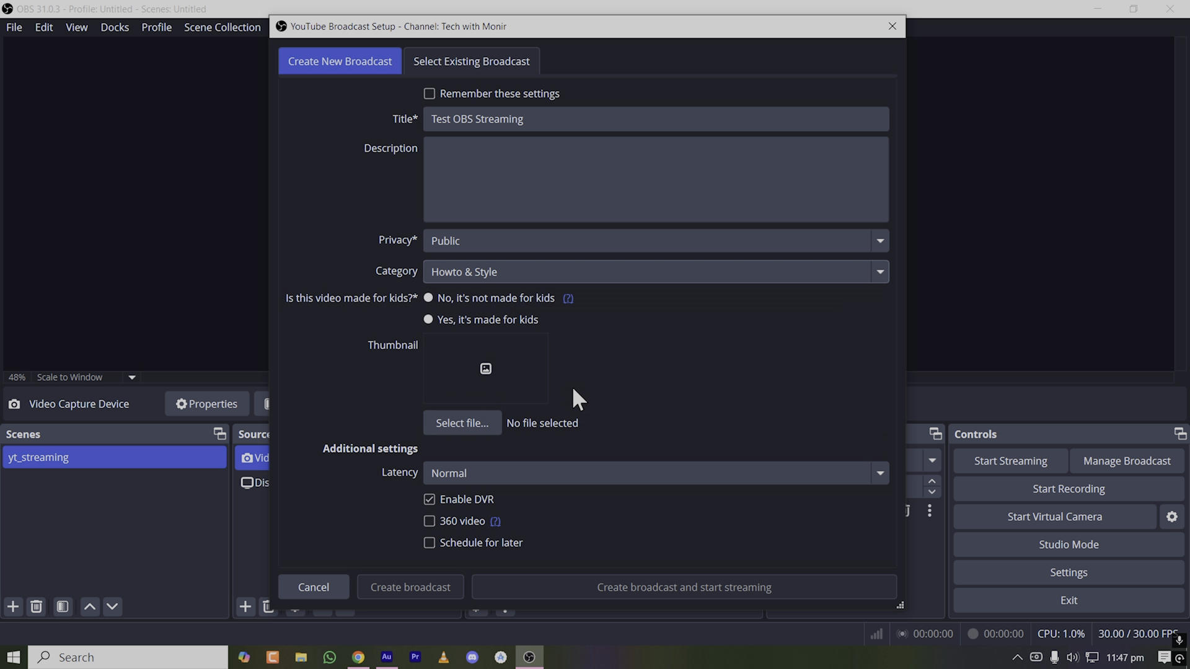
Mark the video as not made for kids, and create the broadcast and start streaming
left_click(428, 299)
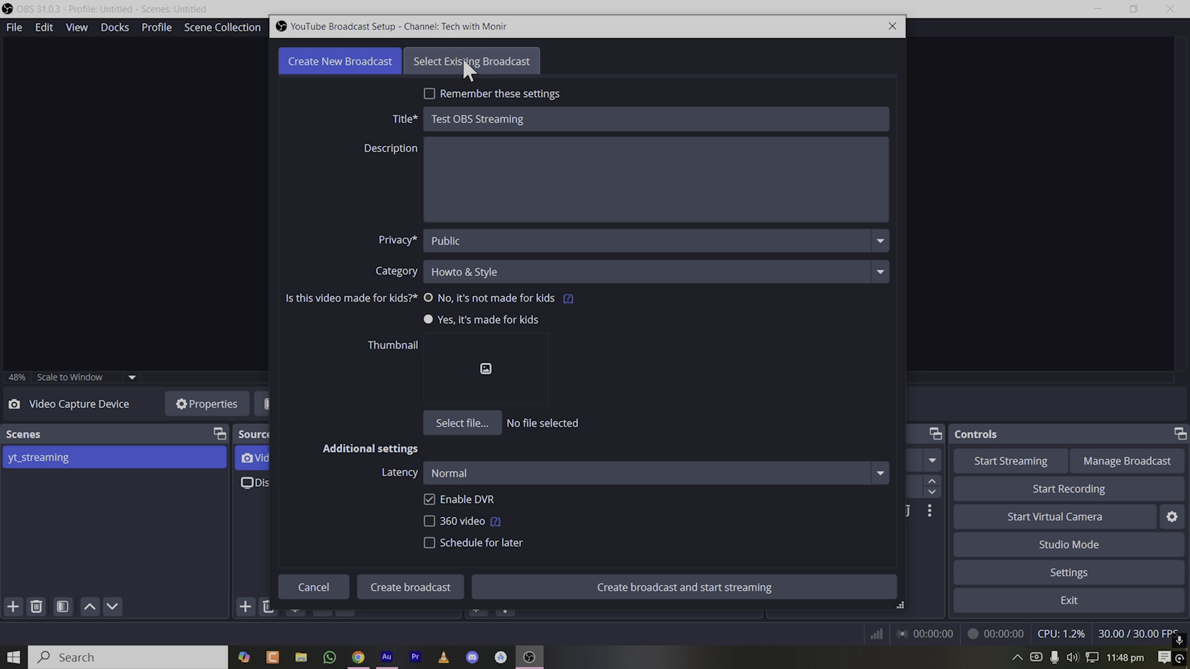
left_click(670, 589)
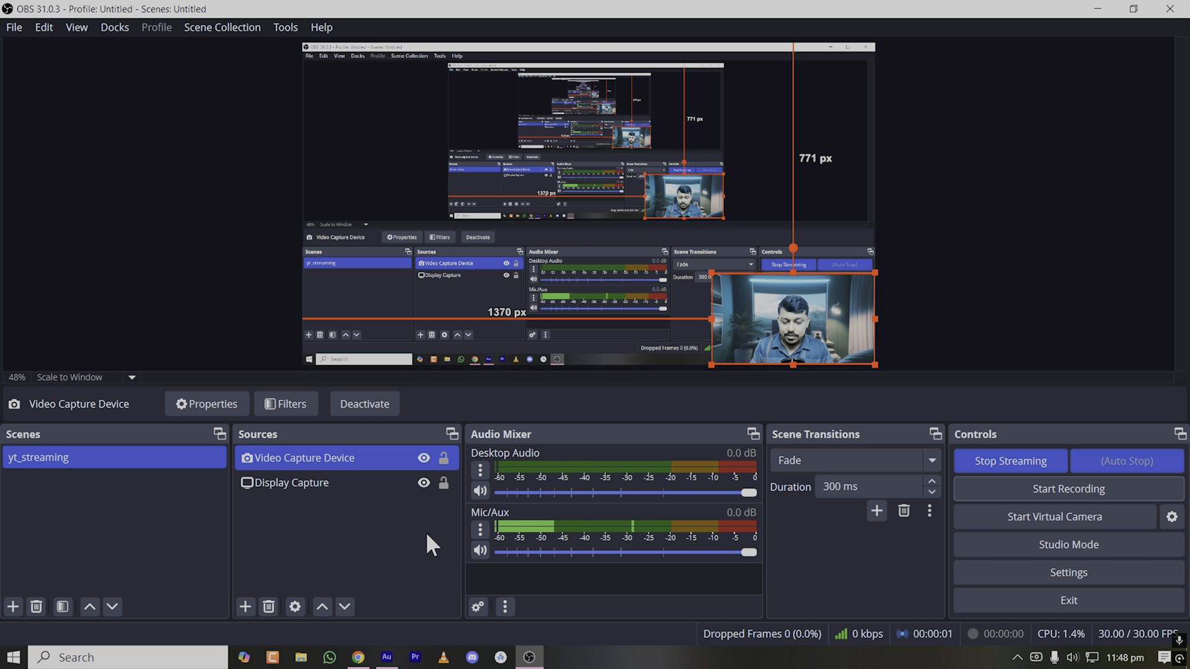
Switch to YouTube Studio in Chrome, check the live stream's connection status in the Live Control Room, and return to OBS
left_click(358, 657)
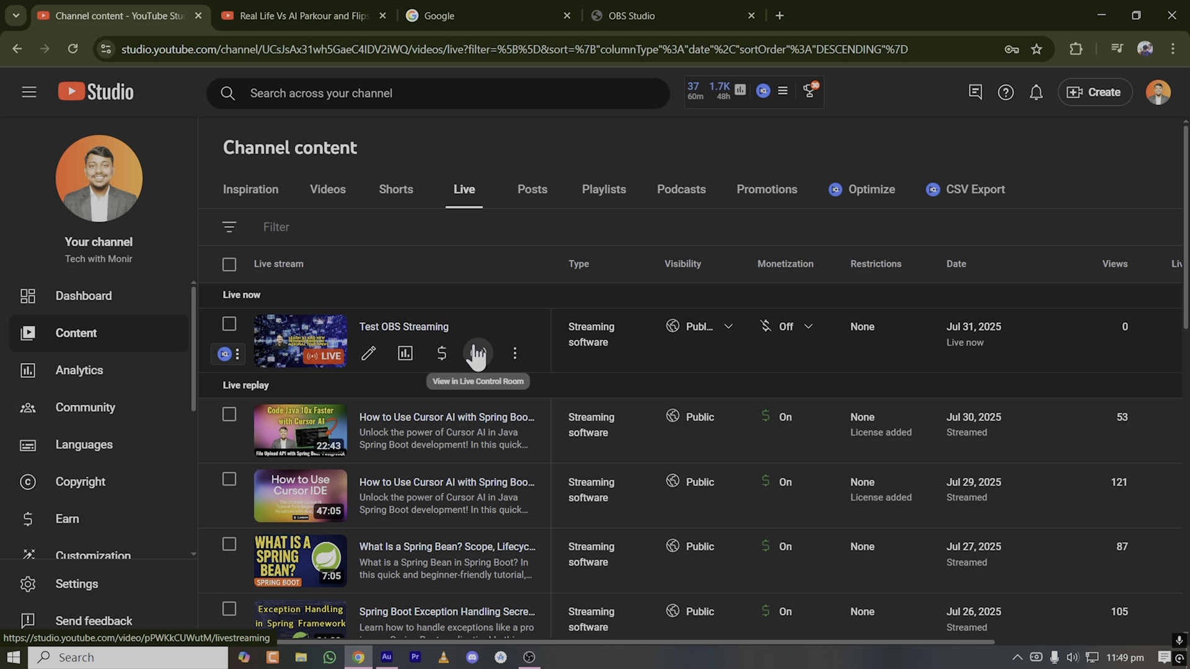
left_click(474, 351)
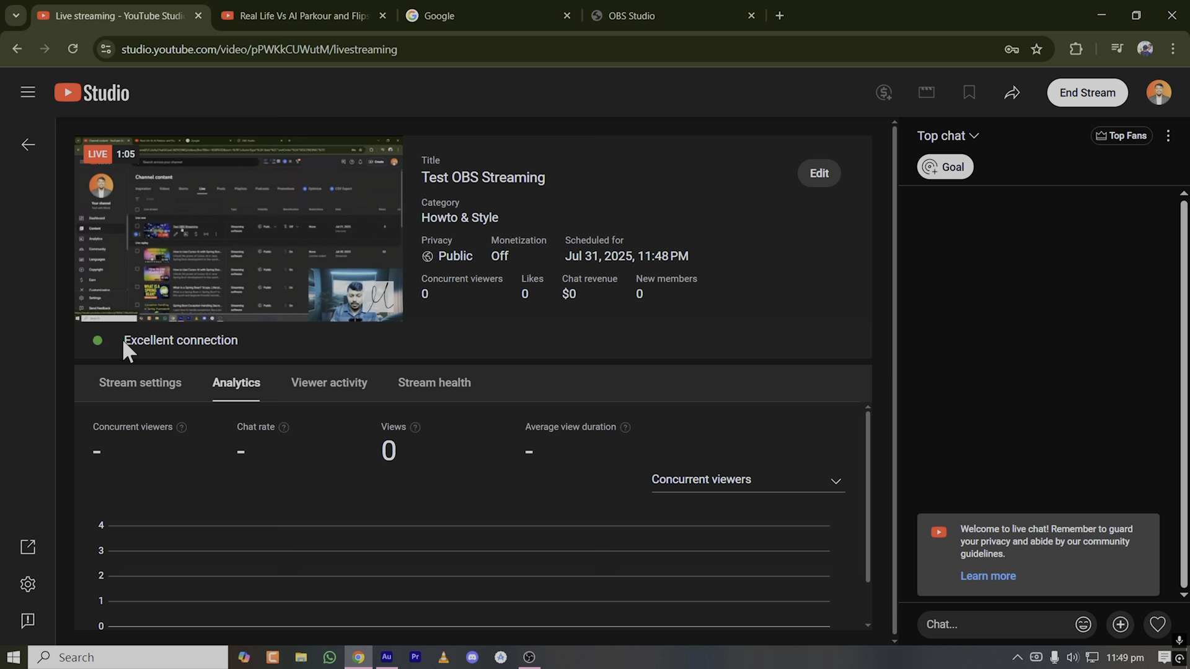
left_click_drag(162, 340, 238, 340)
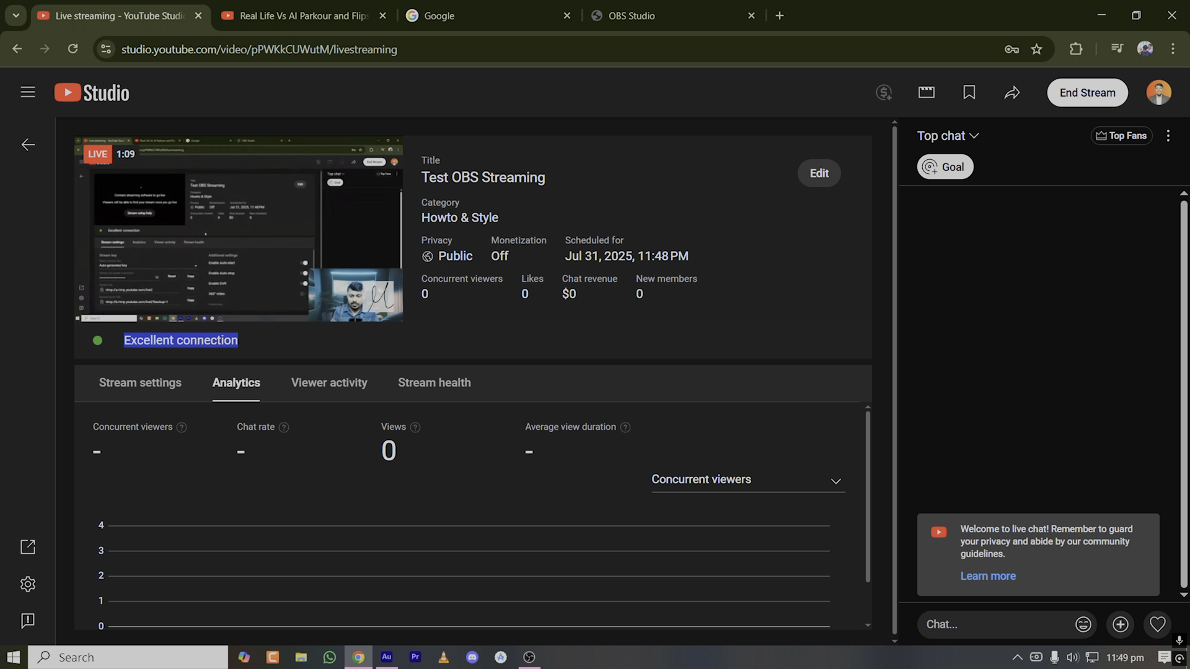
left_click(240, 341)
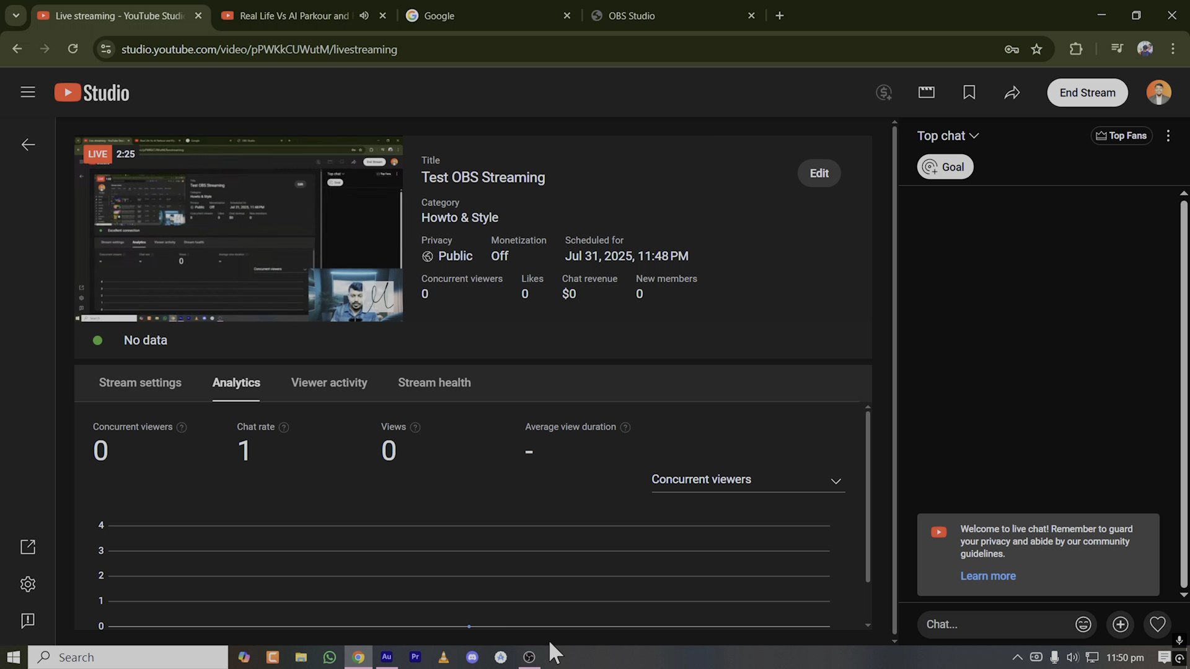
left_click(529, 656)
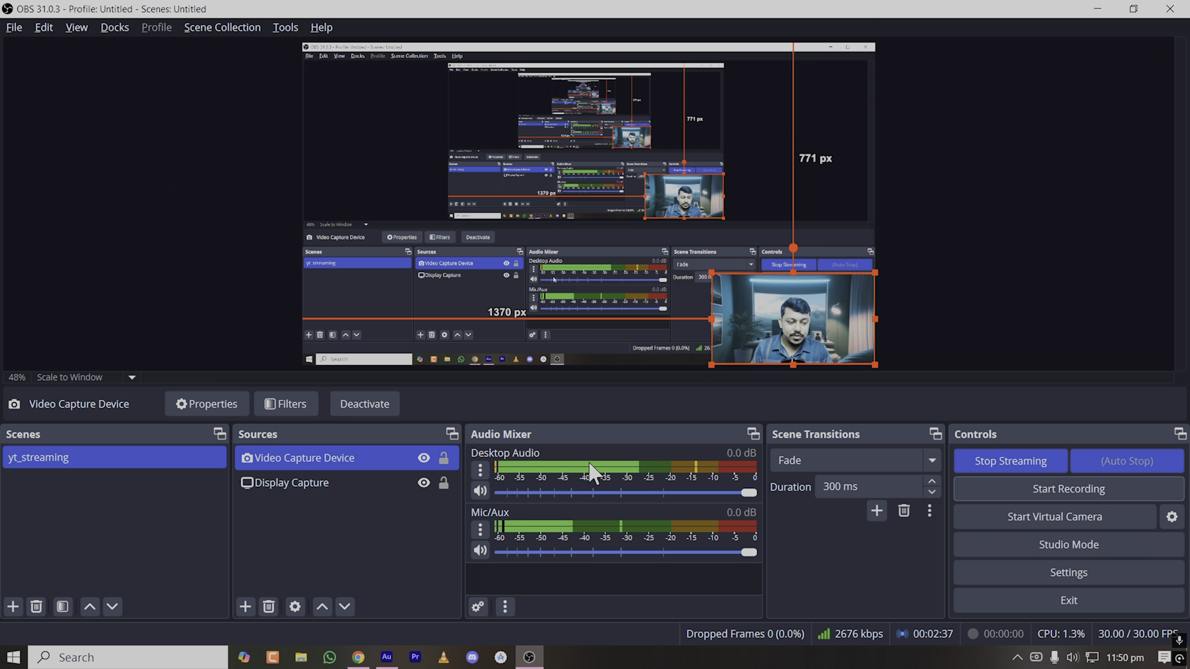